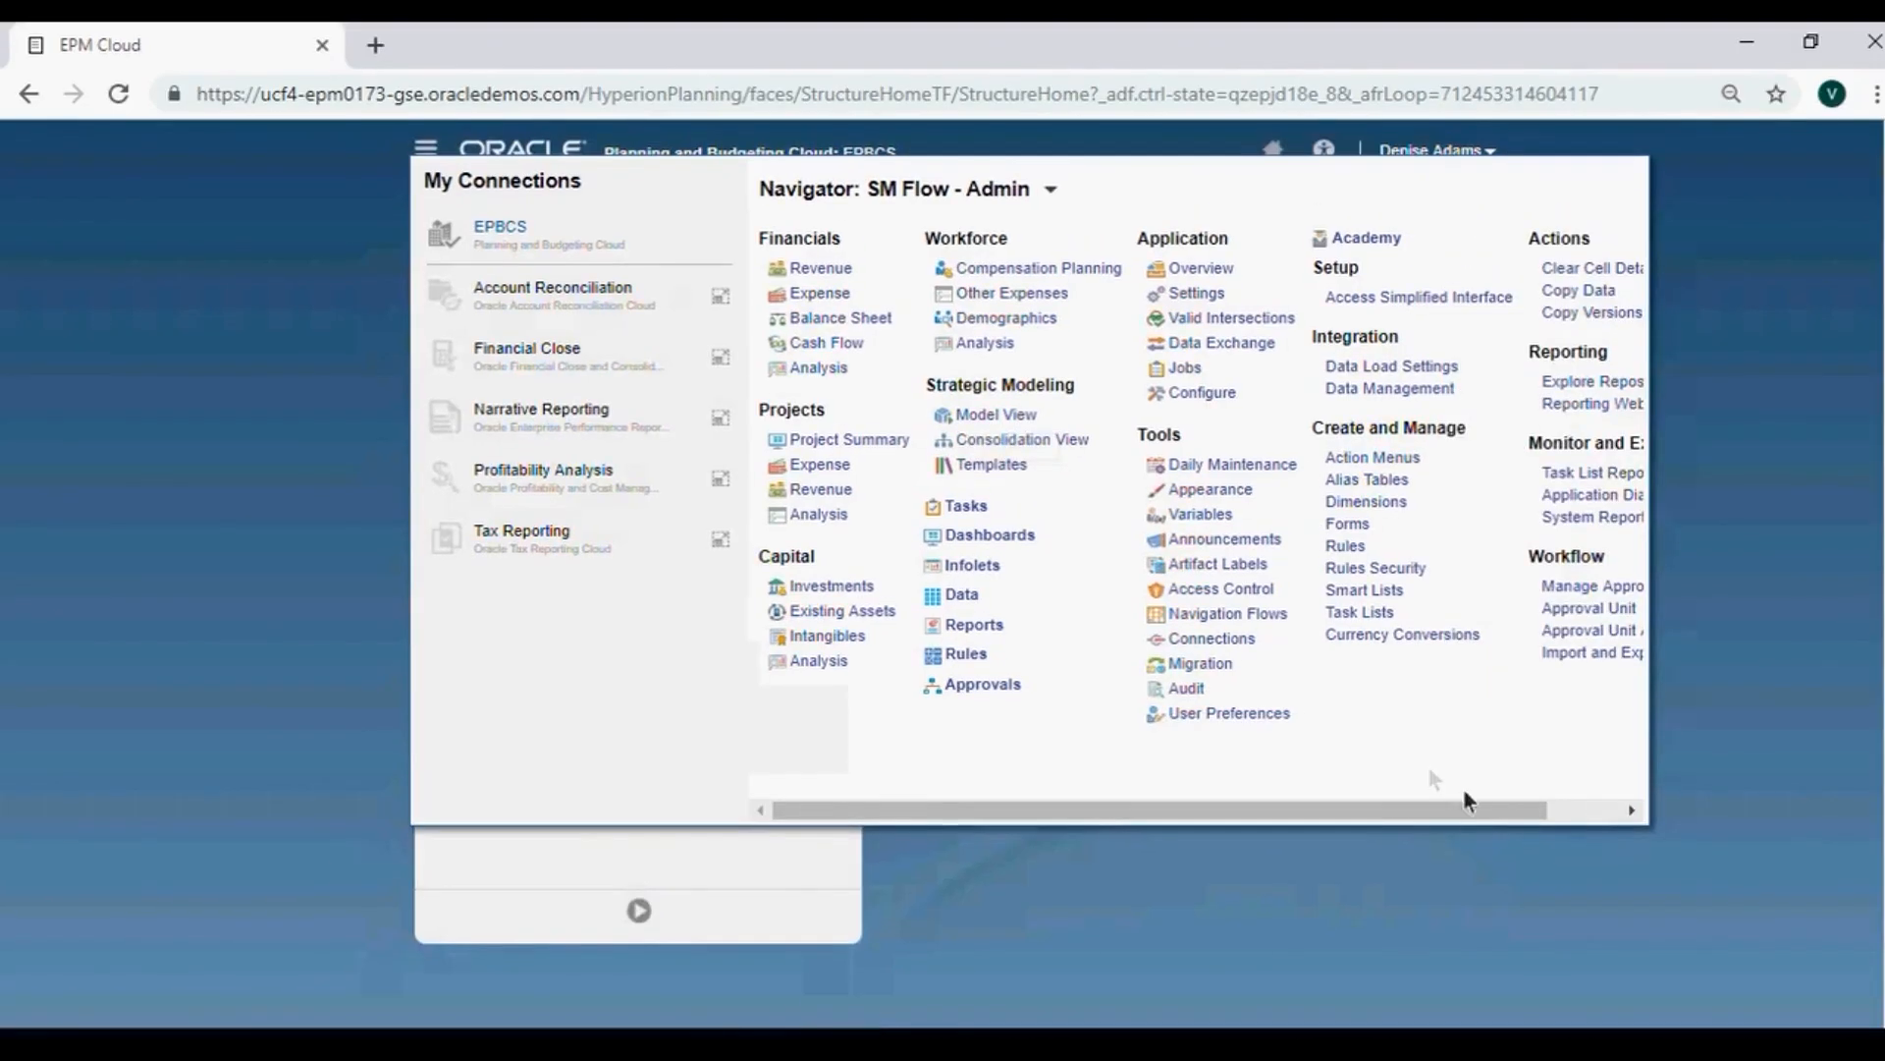
Scroll the Navigator and open Workflow > Approval Unit.
left_click(1593, 820)
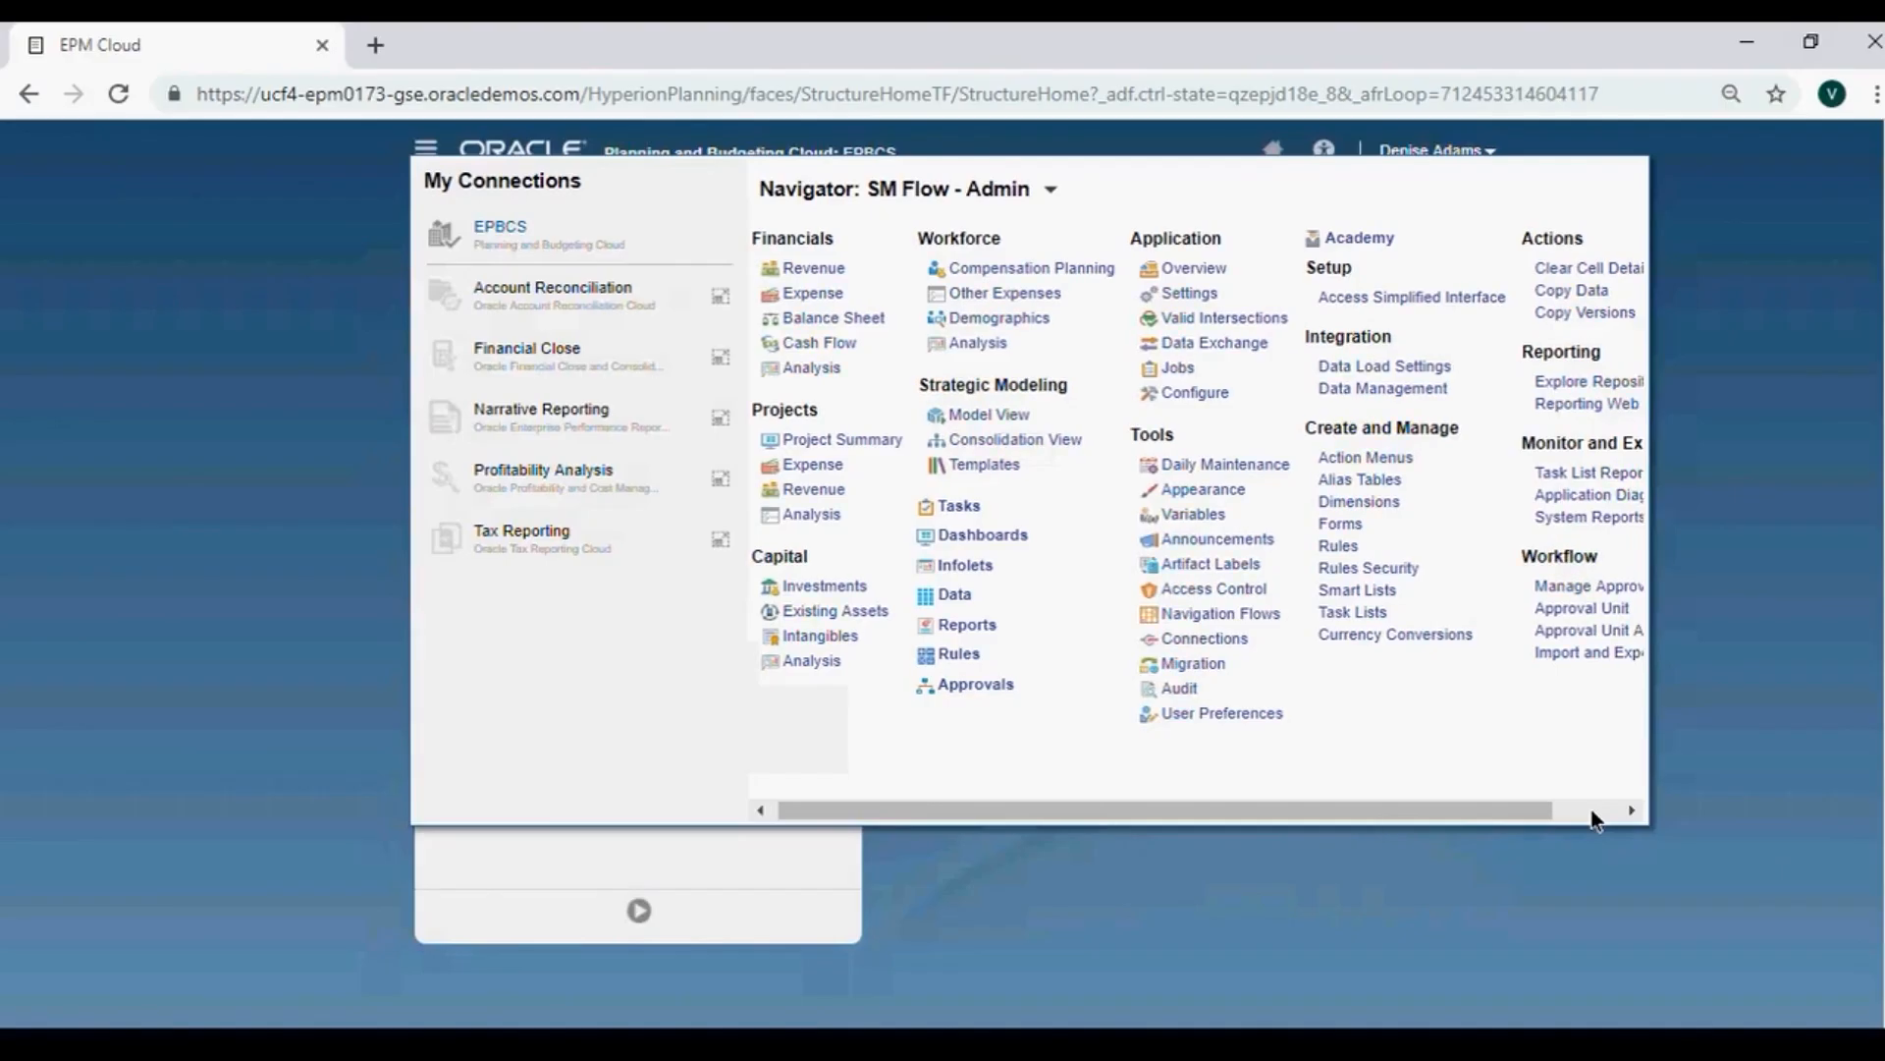
left_click(1593, 820)
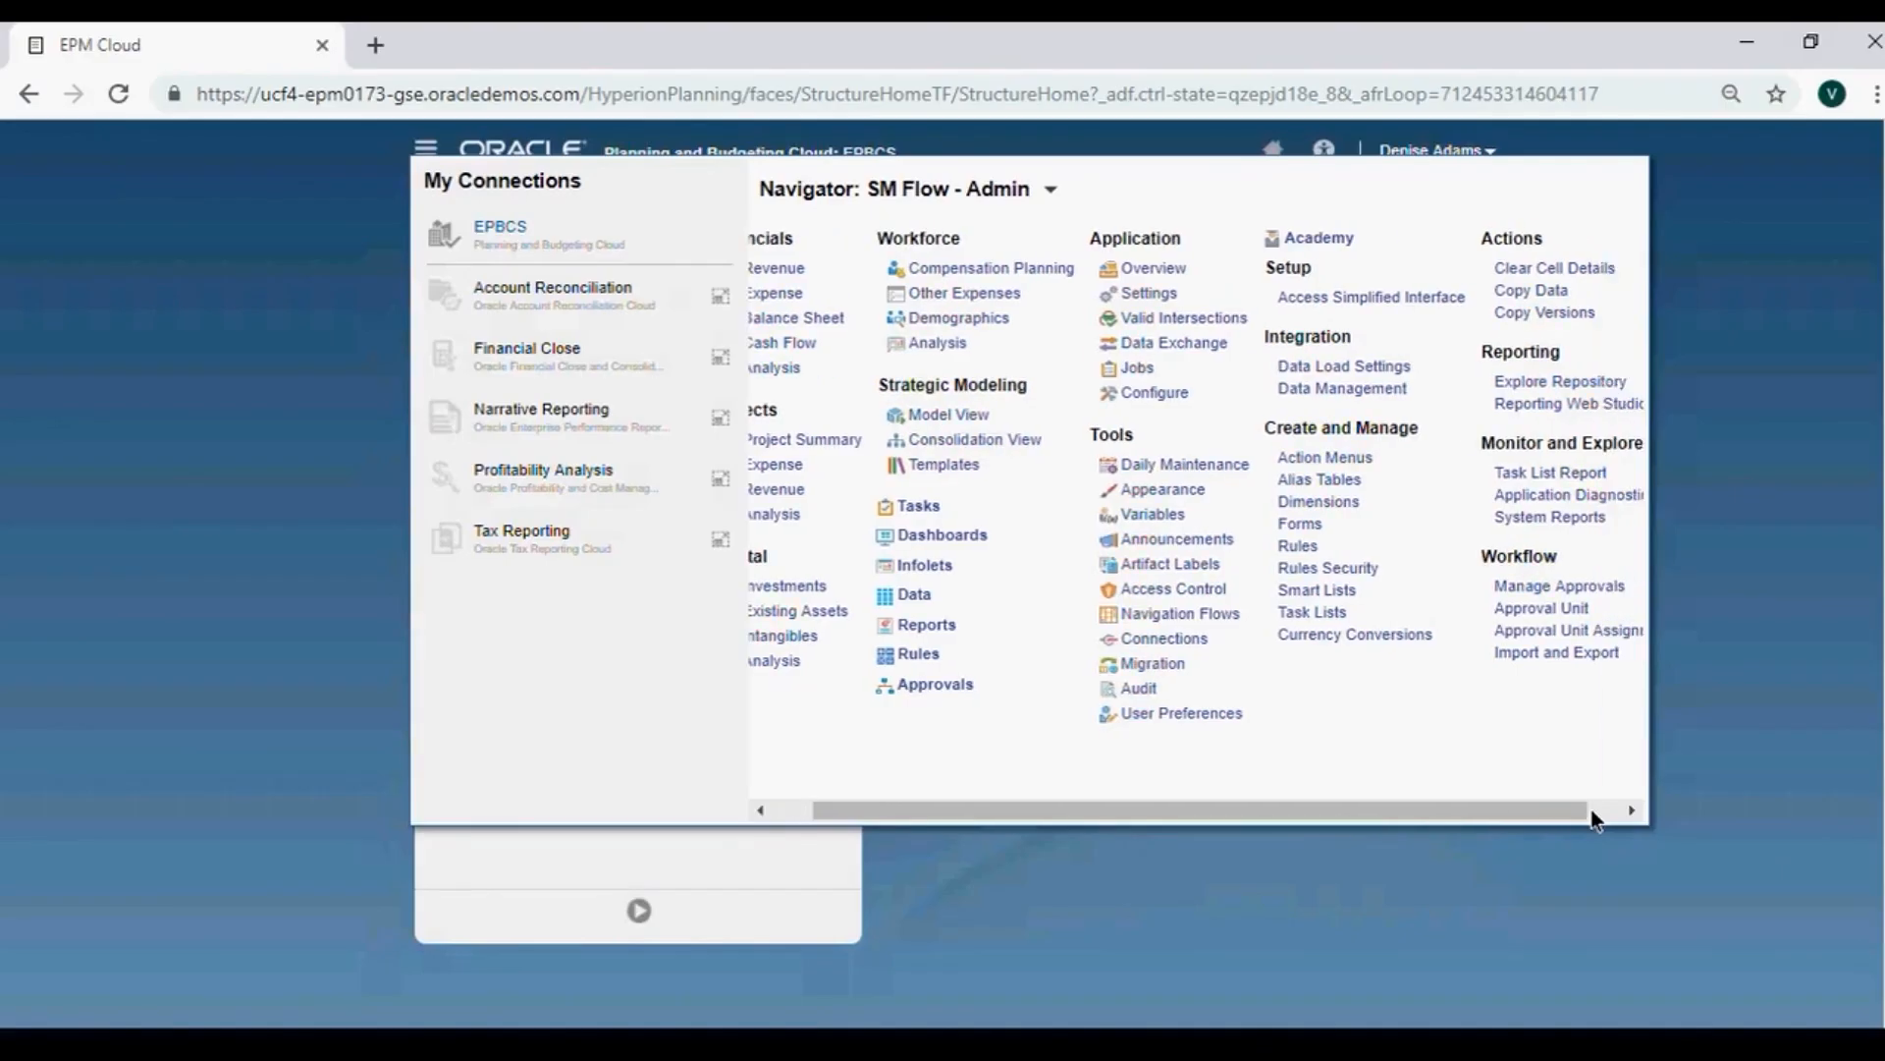
left_click(1592, 820)
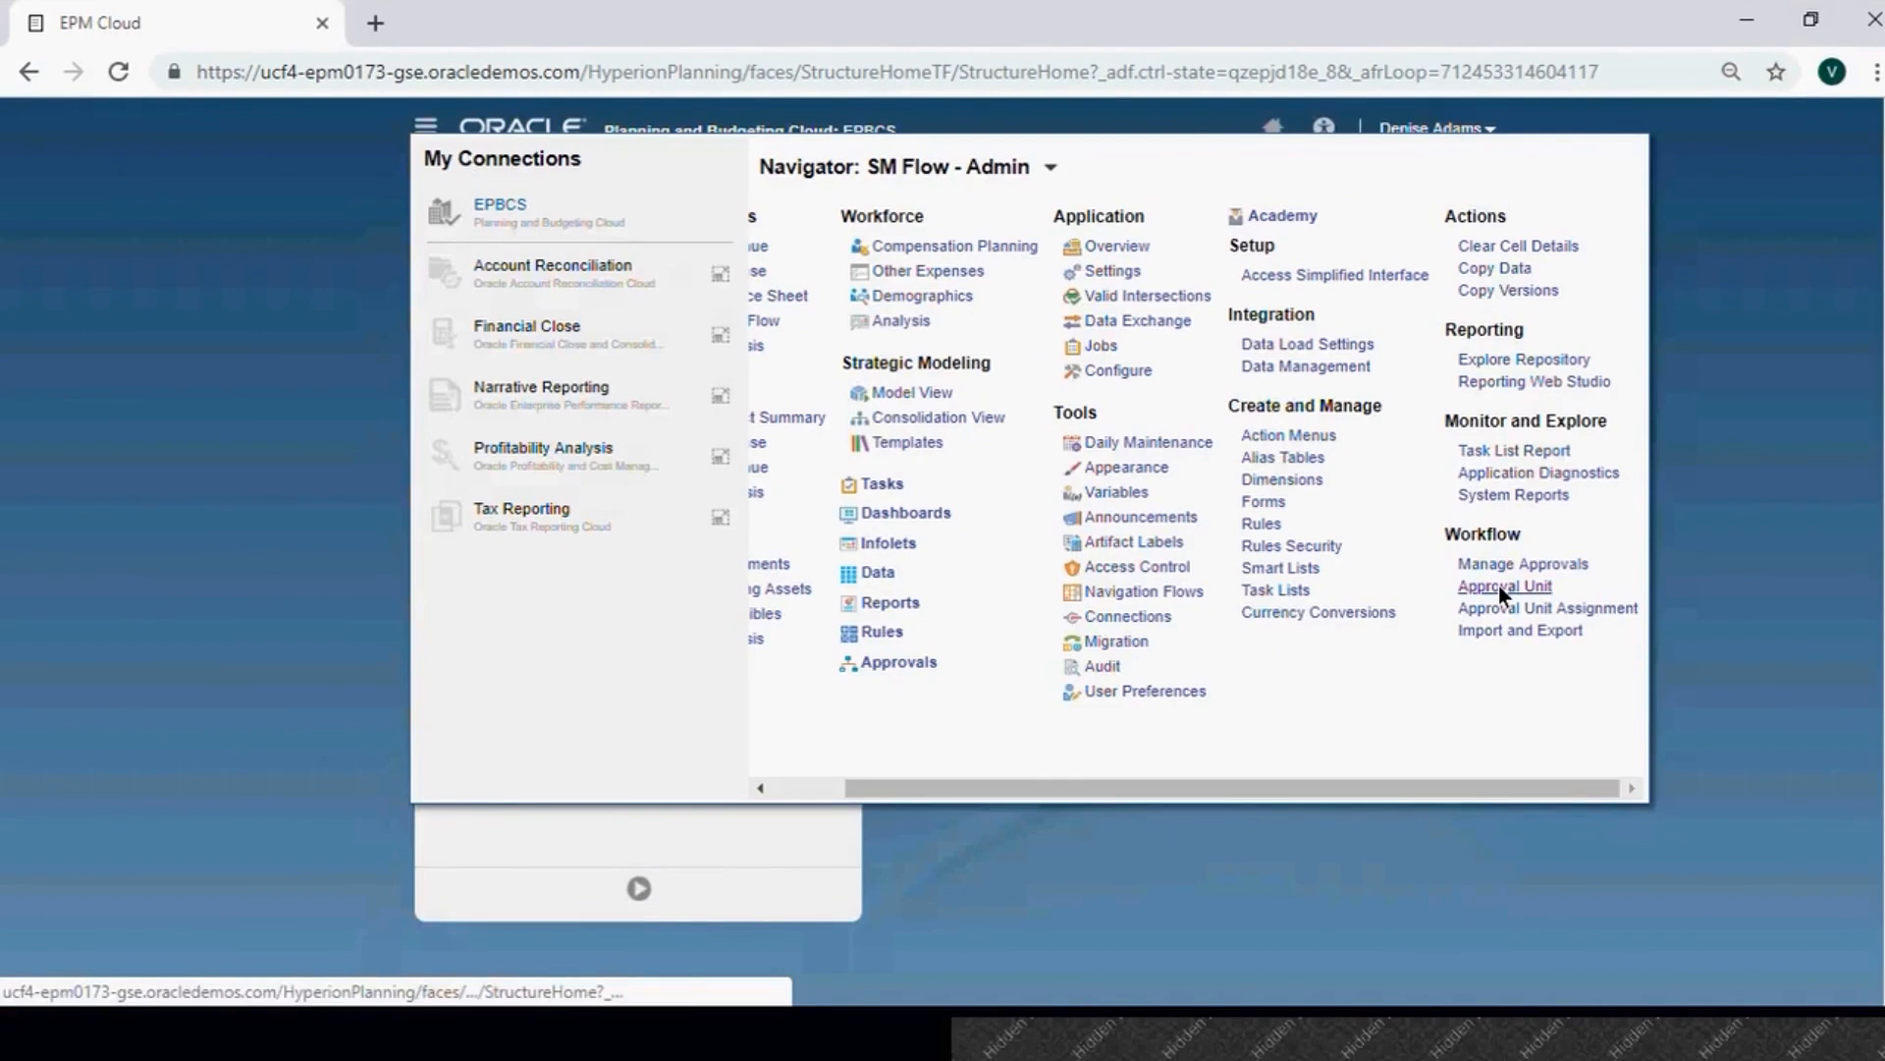
left_click(1498, 585)
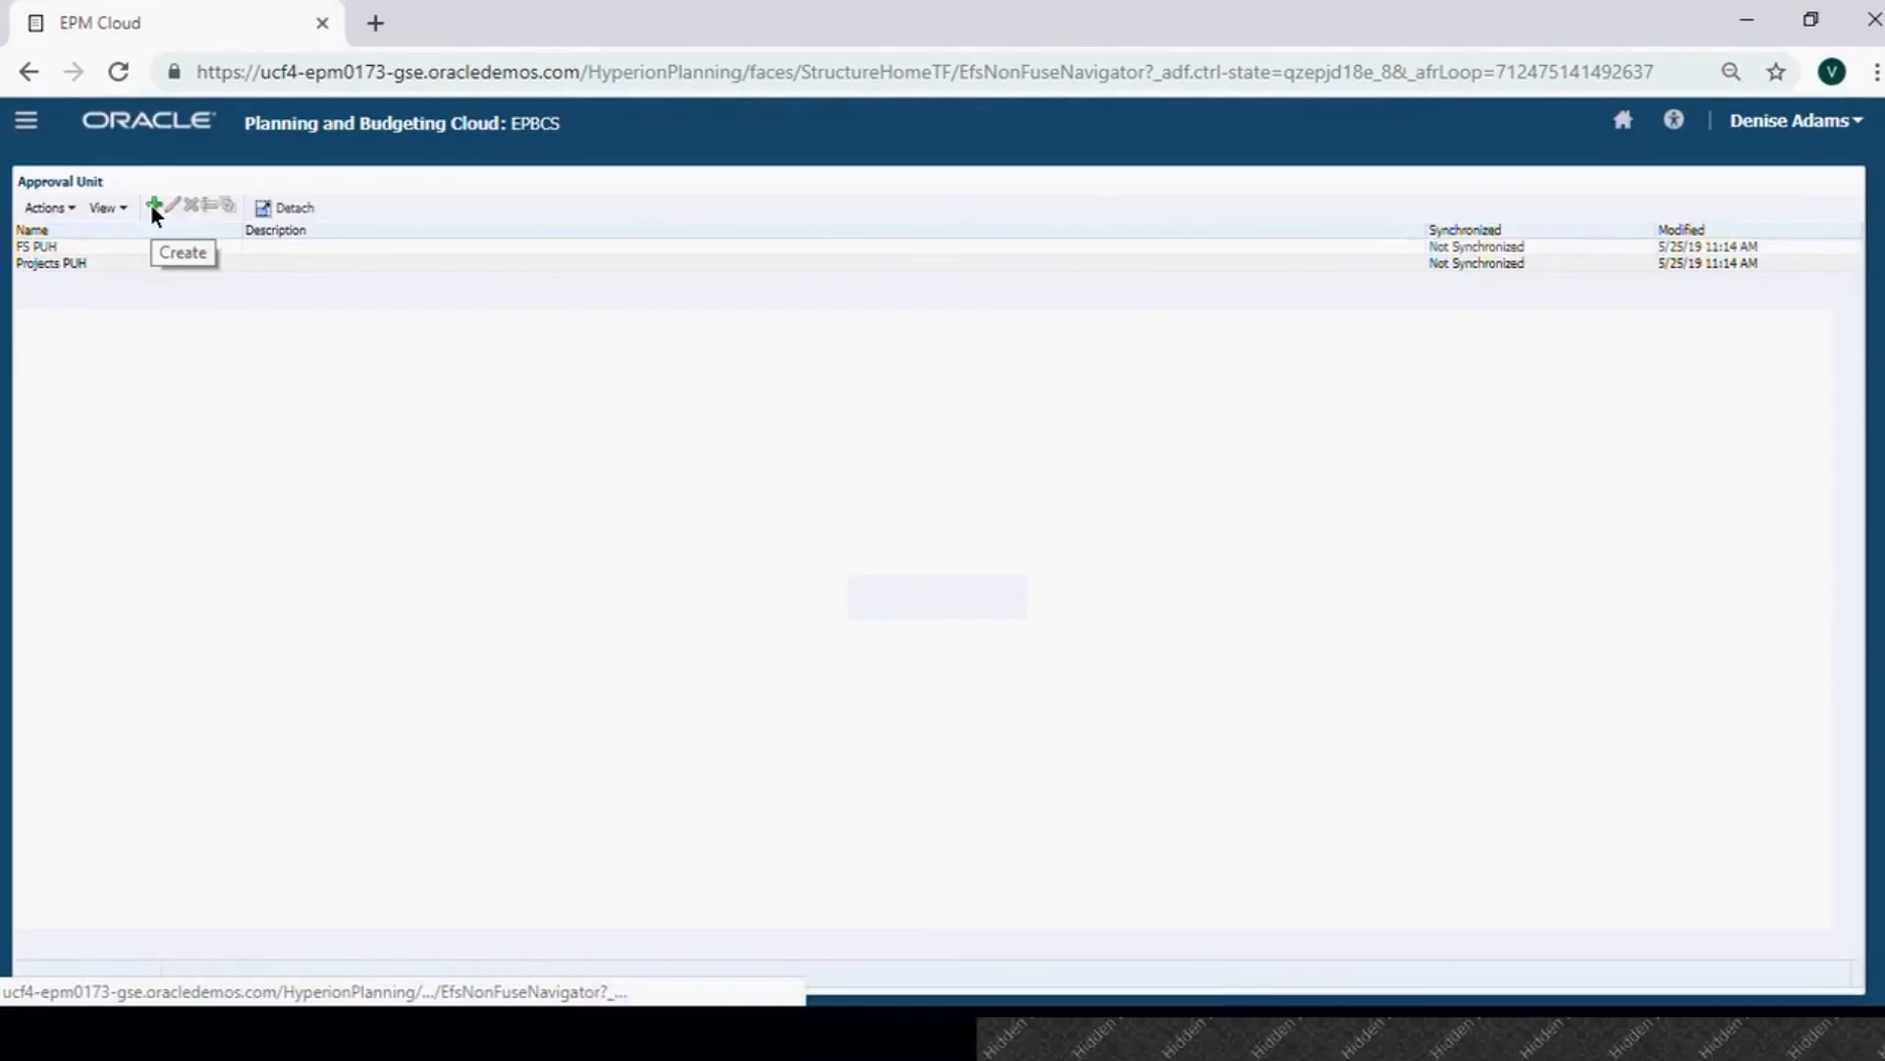
Select the Projects PUH row and open it for editing, showing Enable Approvals set to None.
left_click(77, 269)
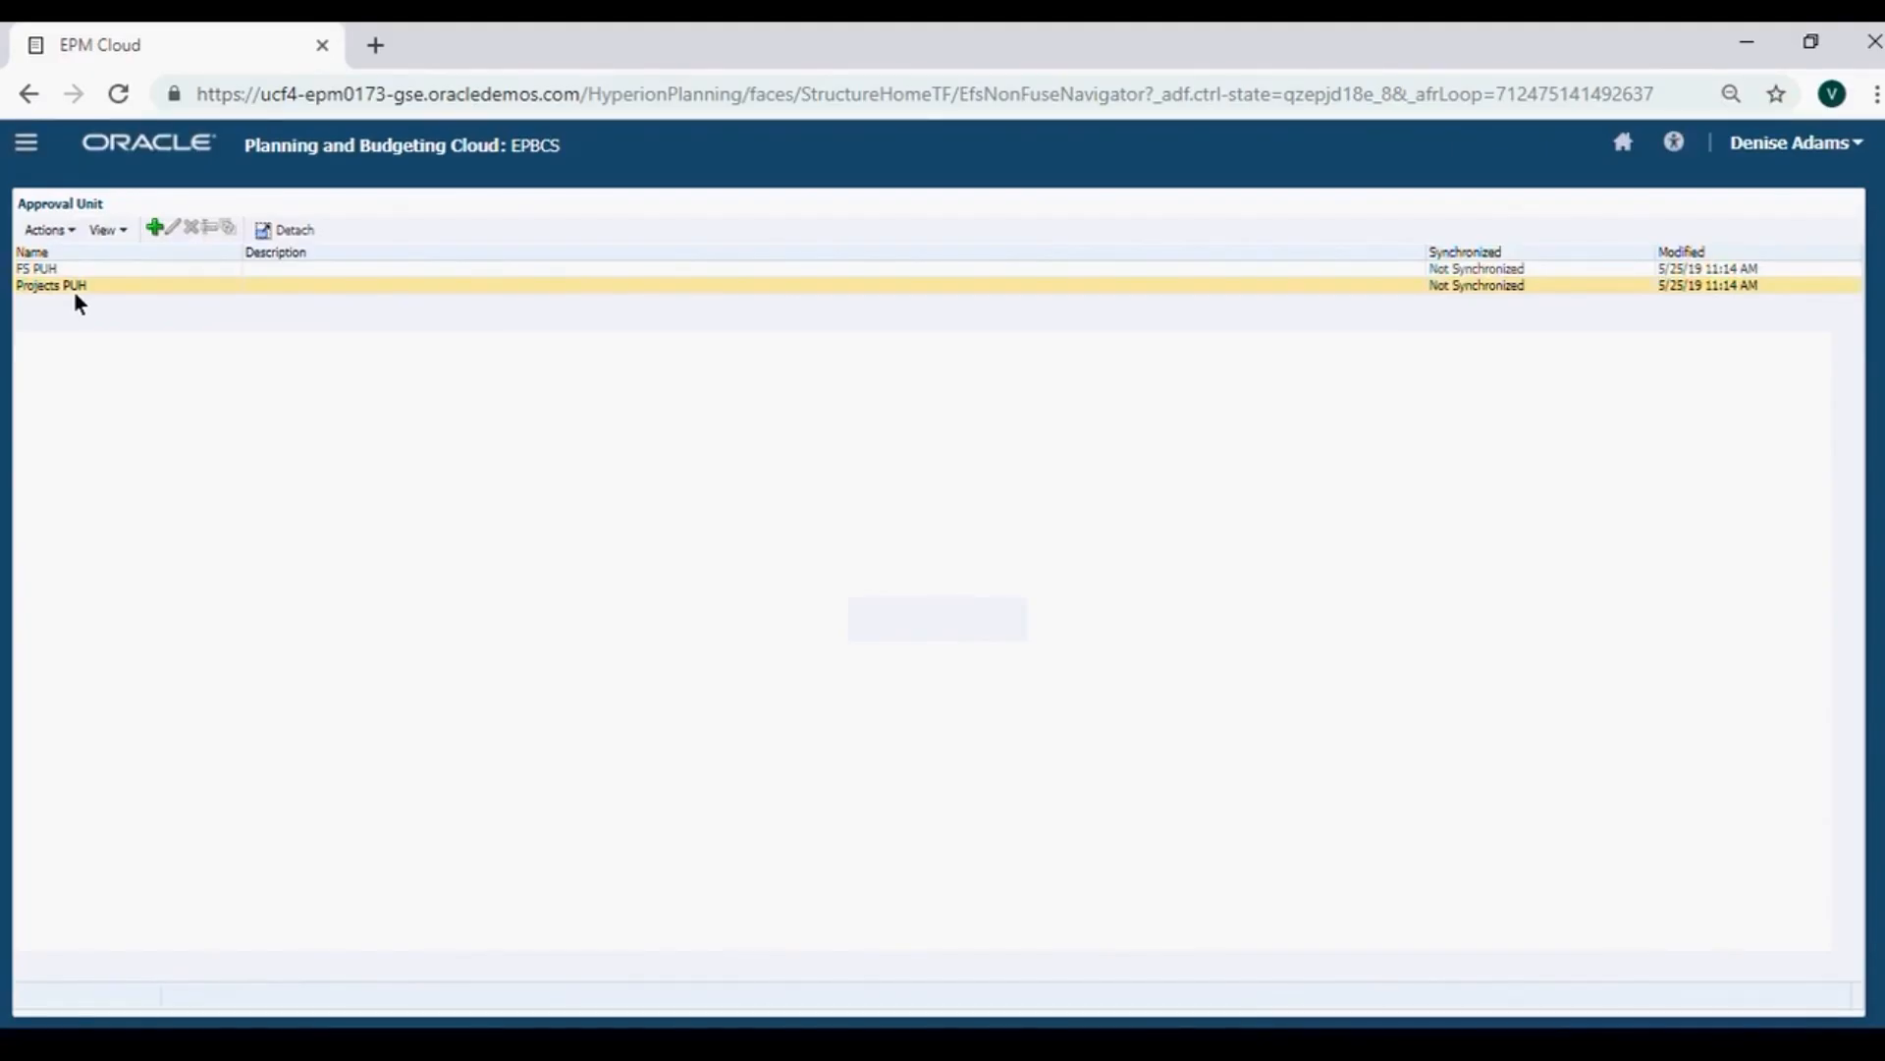
left_click(74, 287)
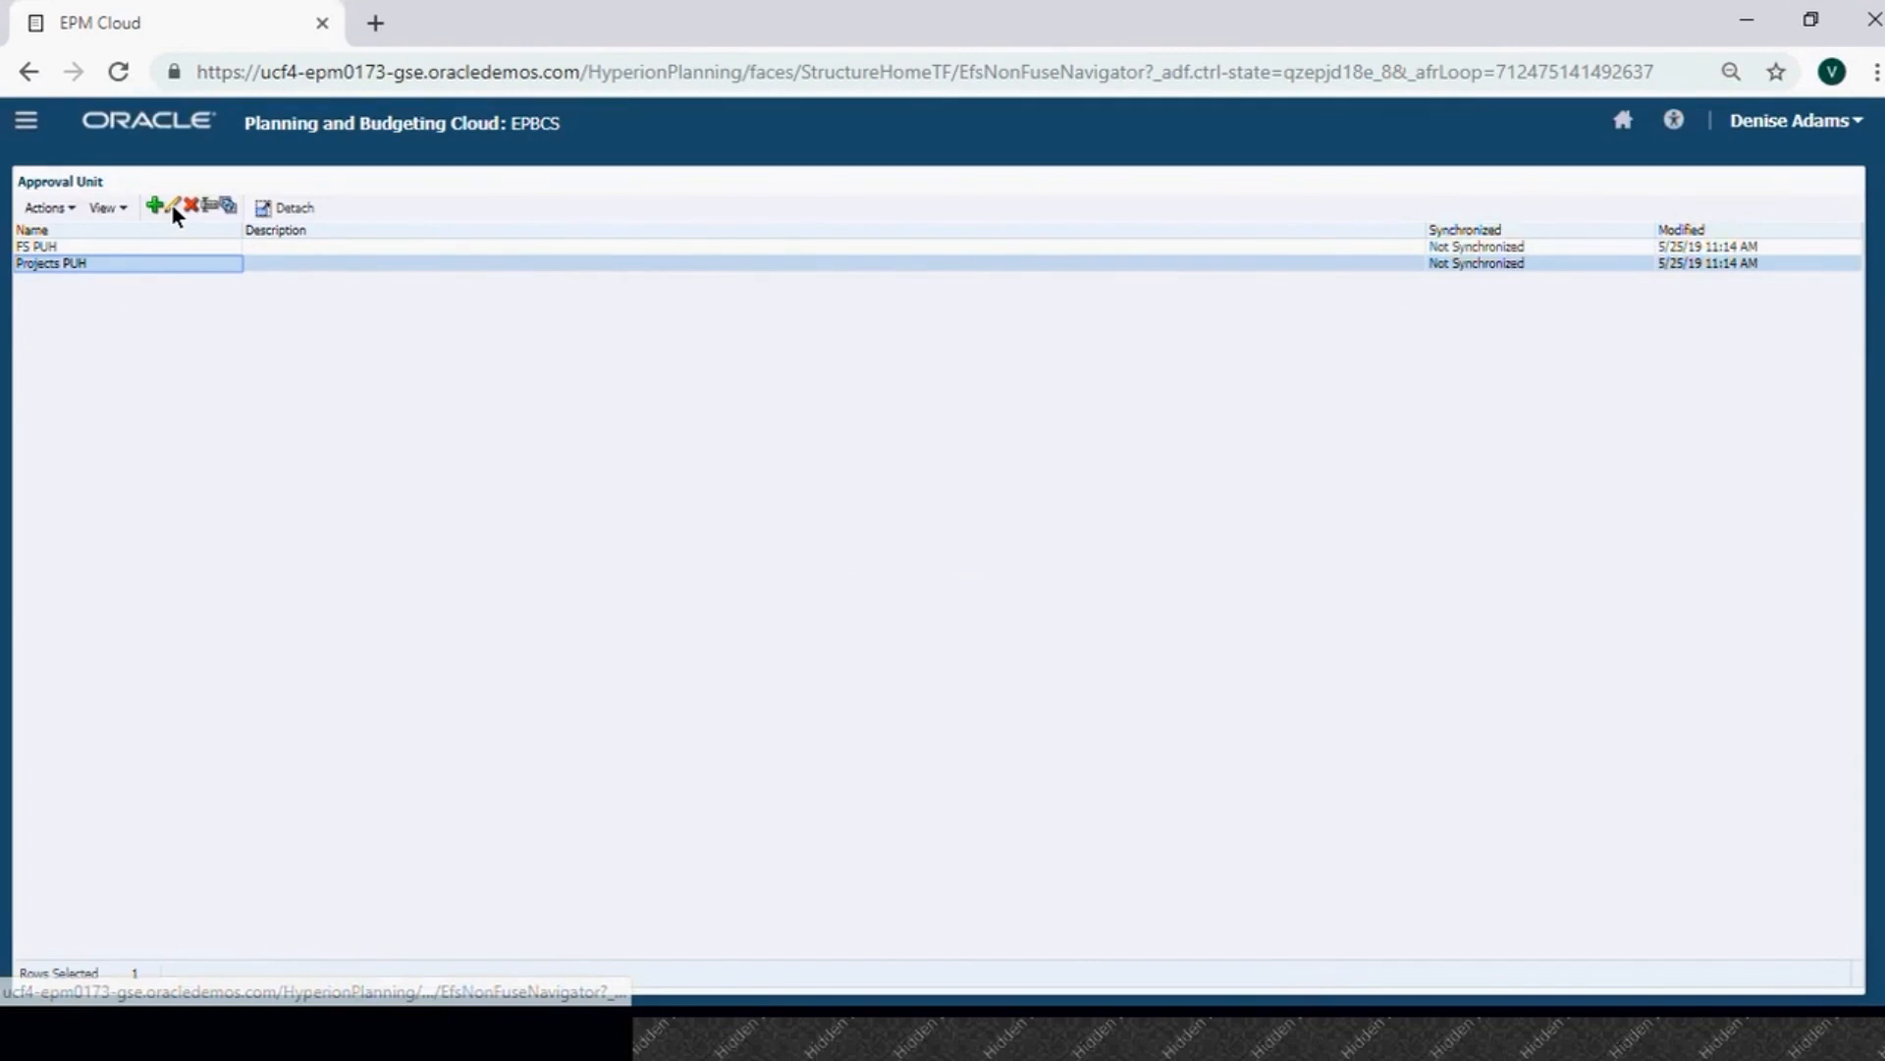
left_click(171, 203)
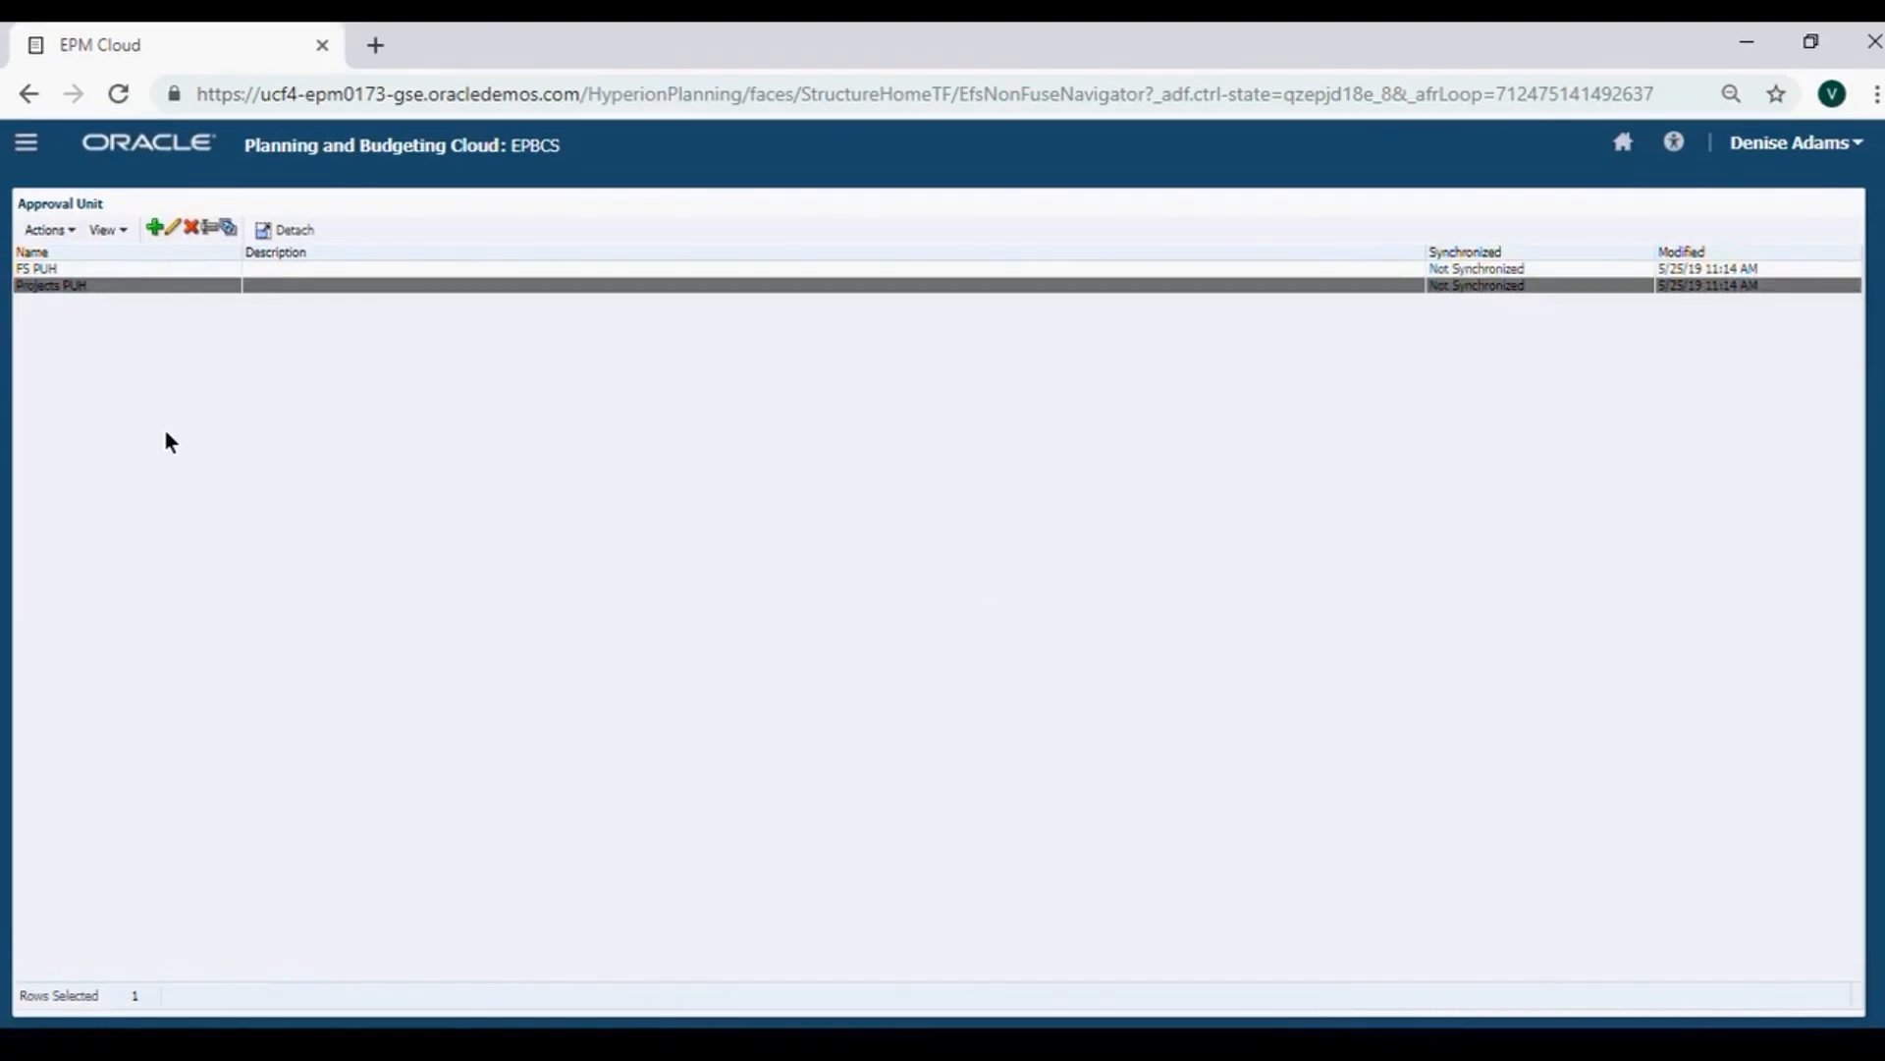
left_click(253, 400)
left_click(305, 413)
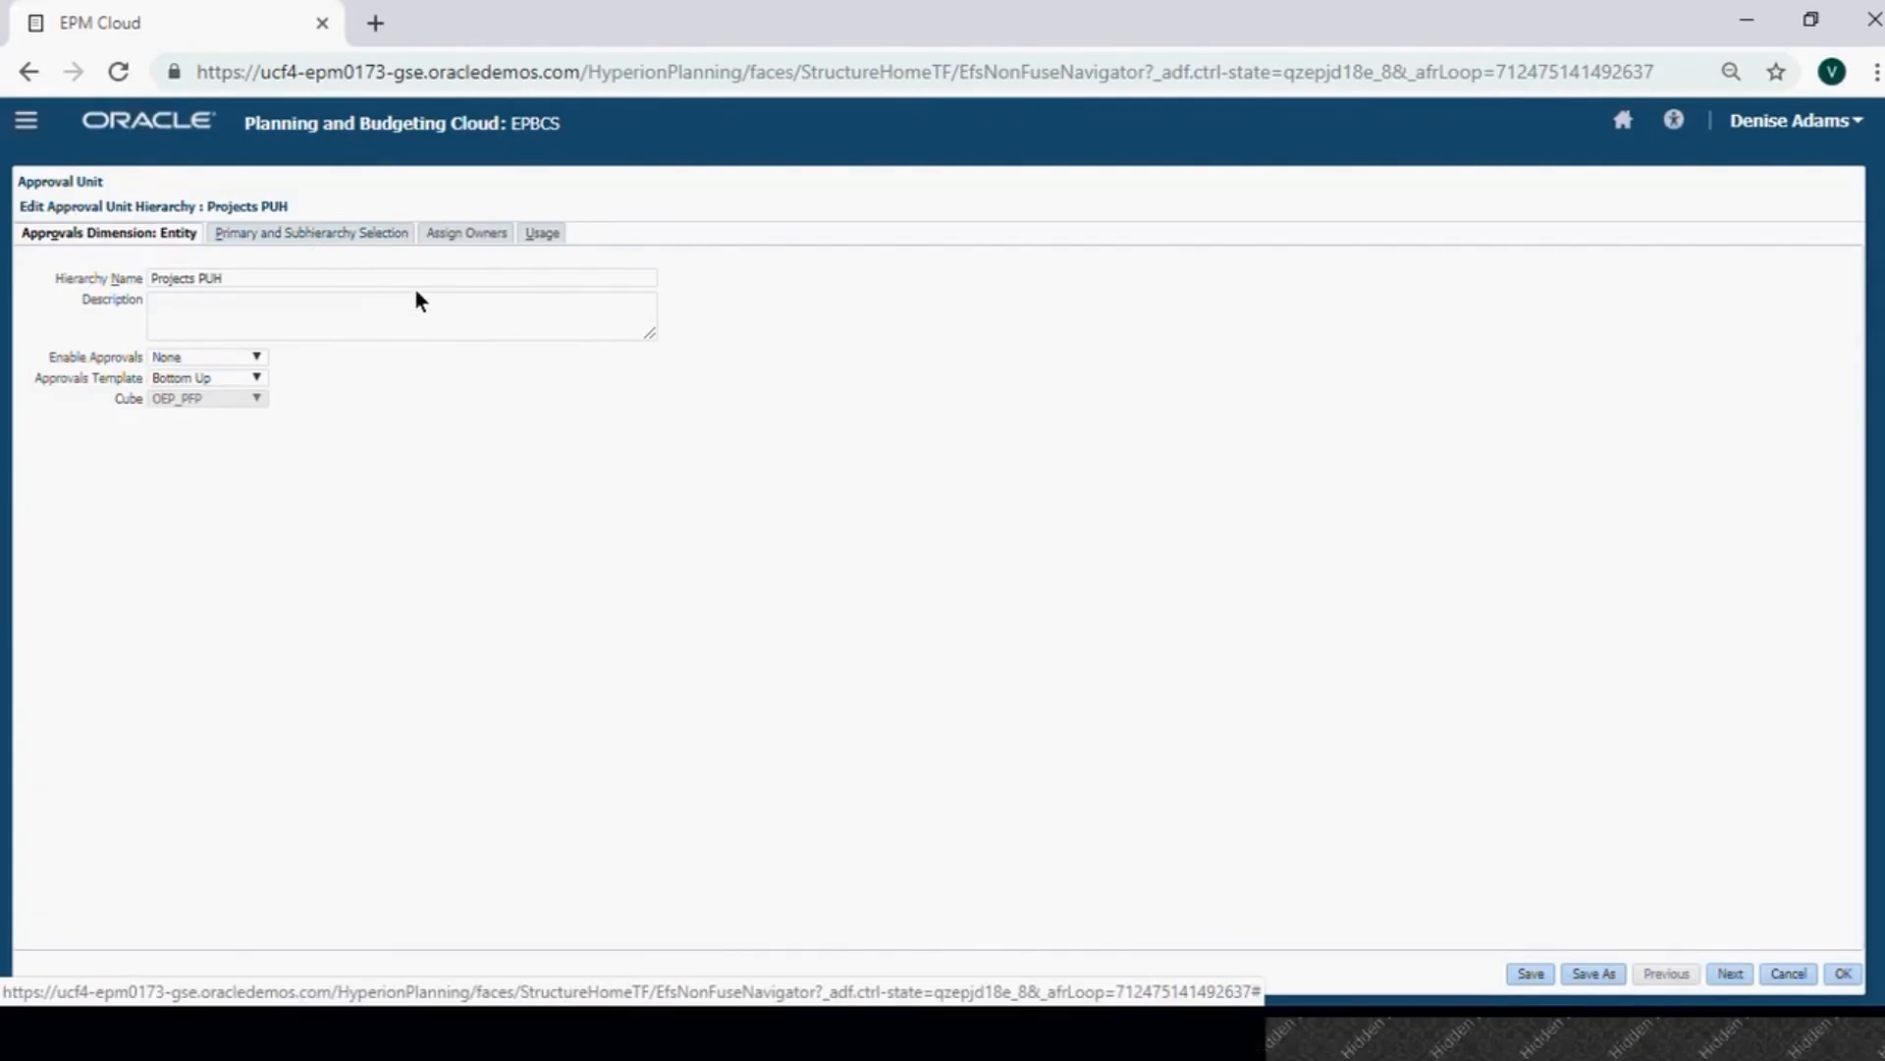
Expand Entity > Total Entity > NA > US in Primary and Subhierarchy Selection, then go to Assign Owners.
left_click(371, 237)
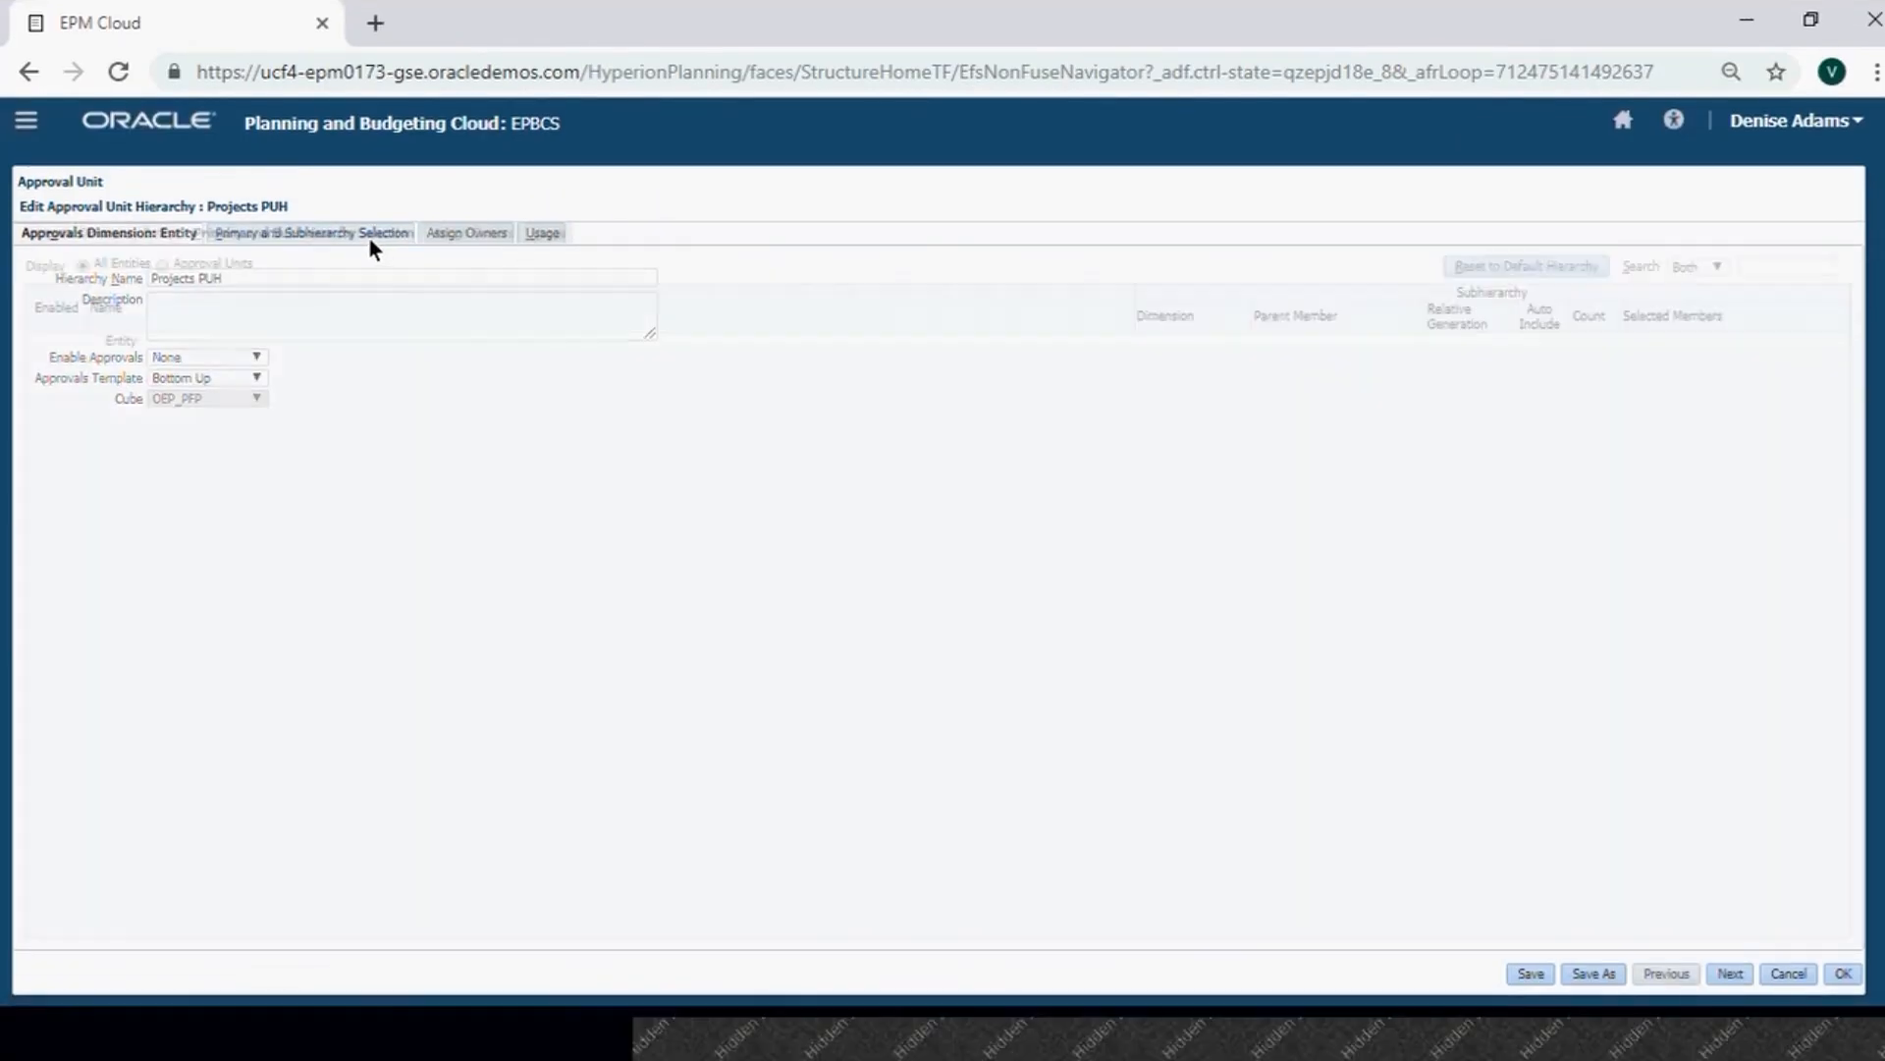
left_click(99, 343)
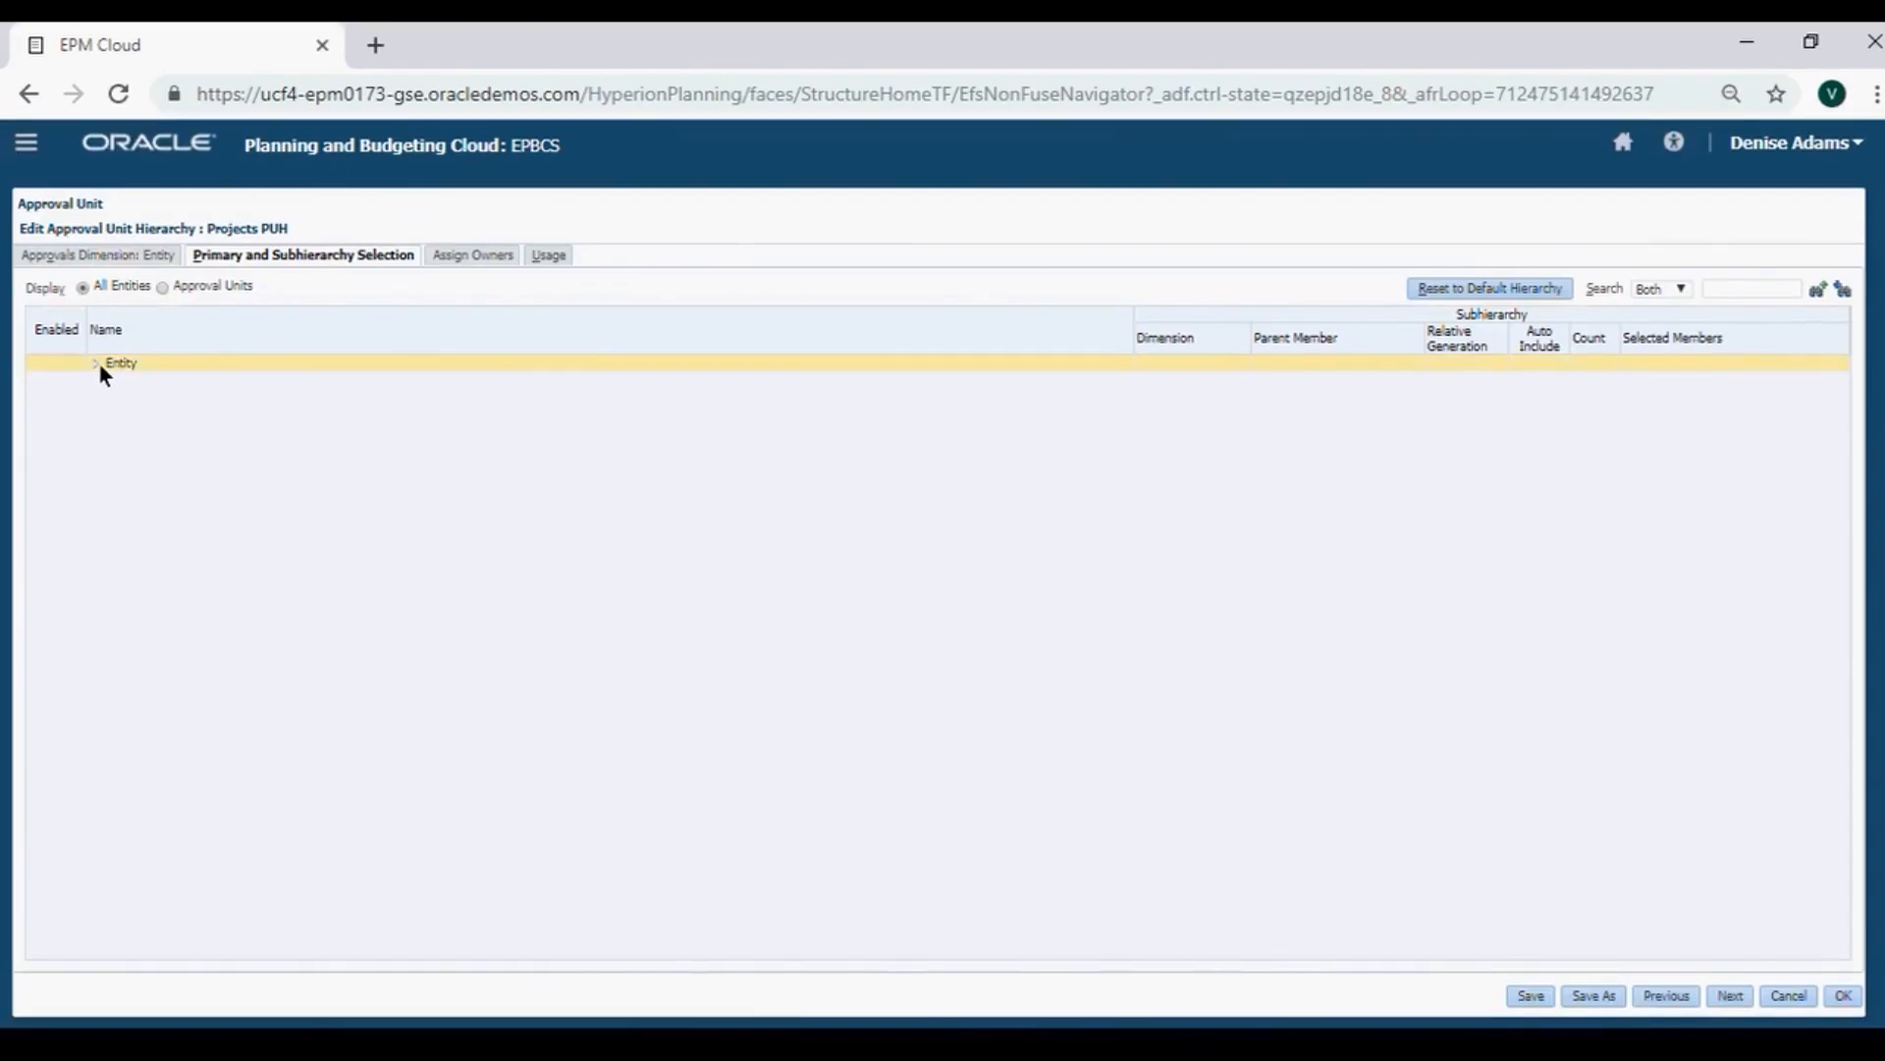
left_click(97, 363)
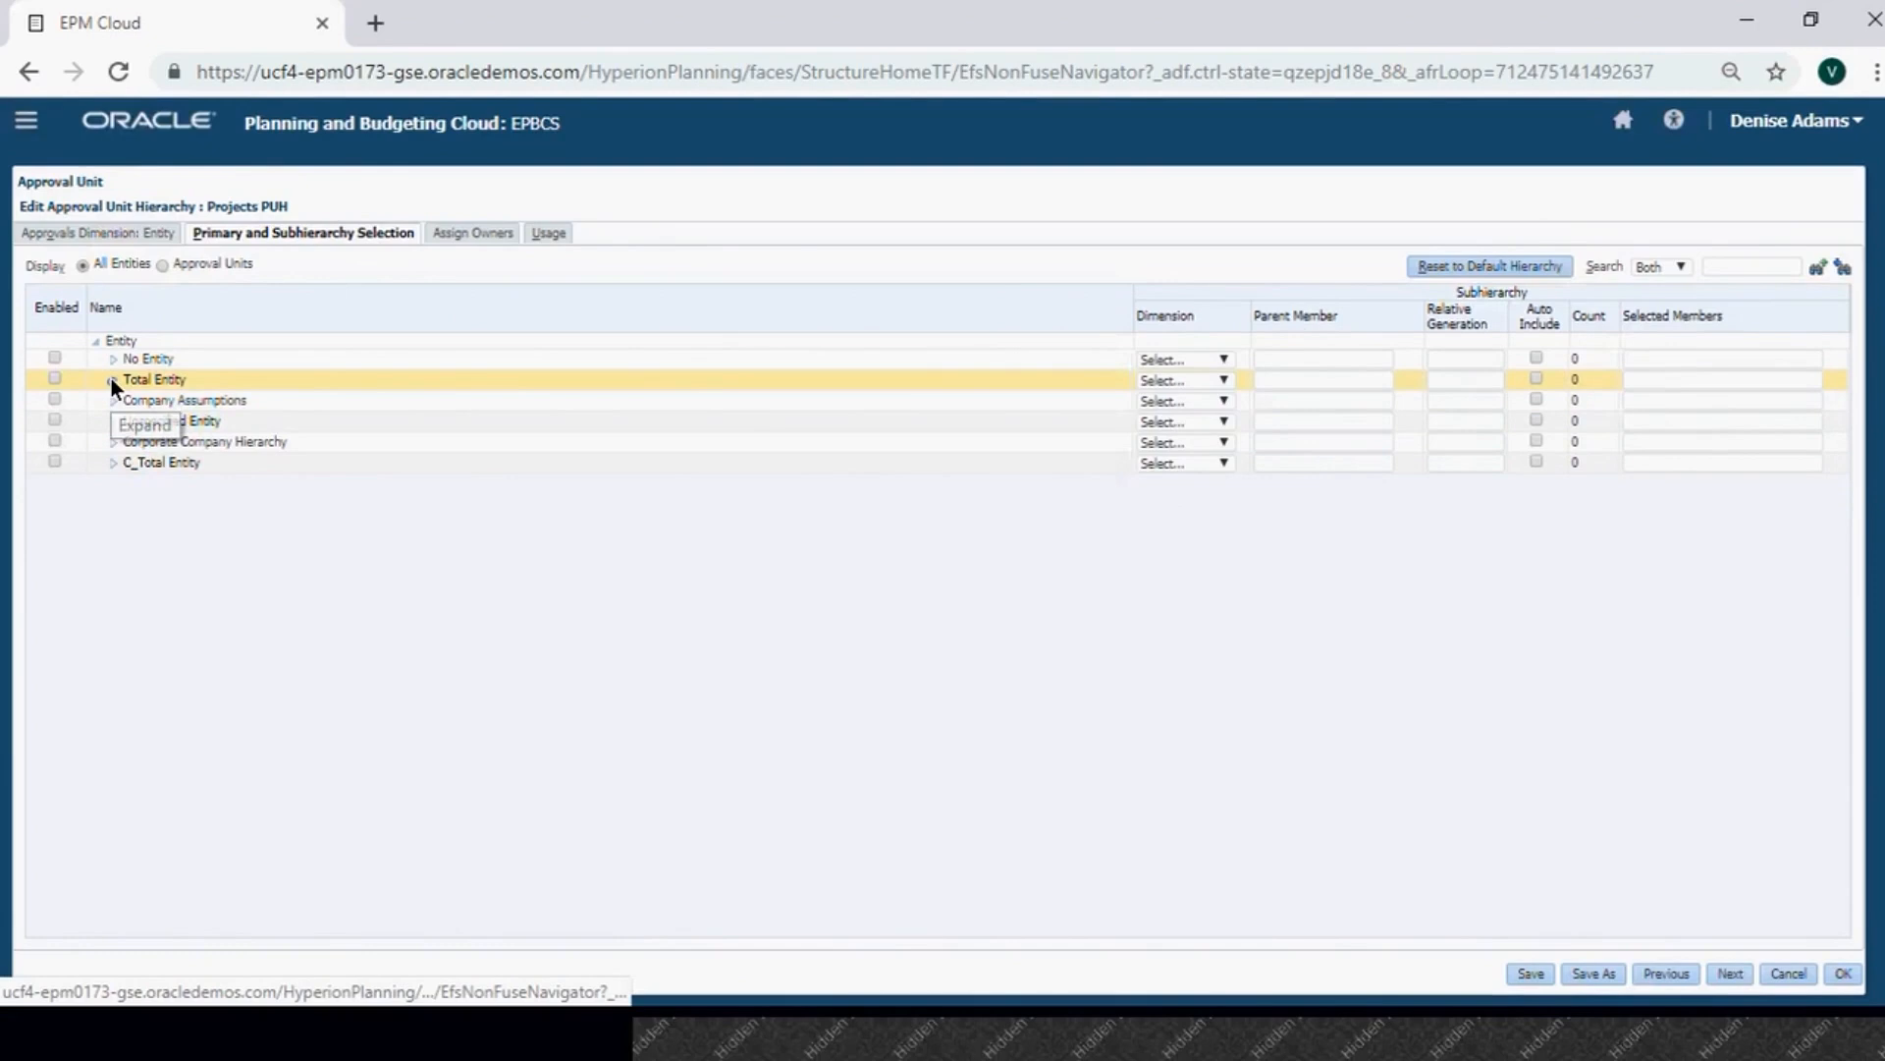
left_click(111, 380)
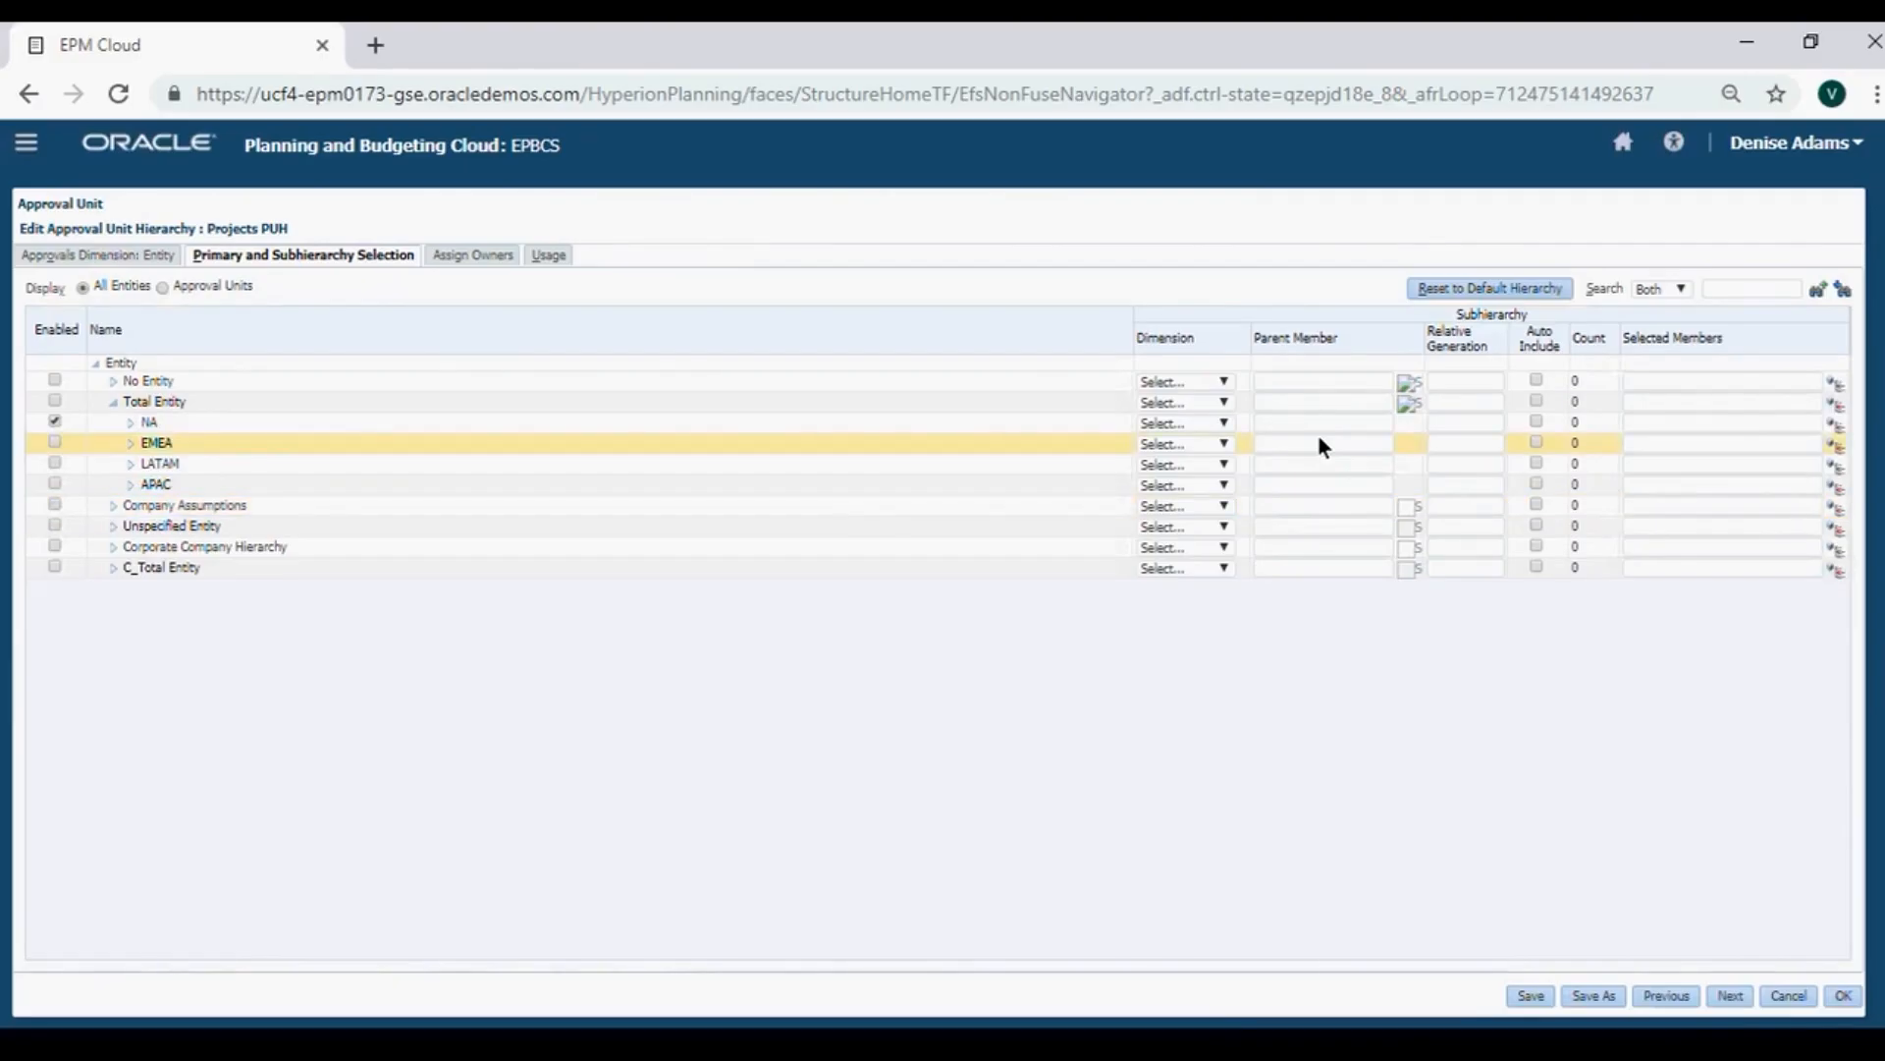
left_click(130, 422)
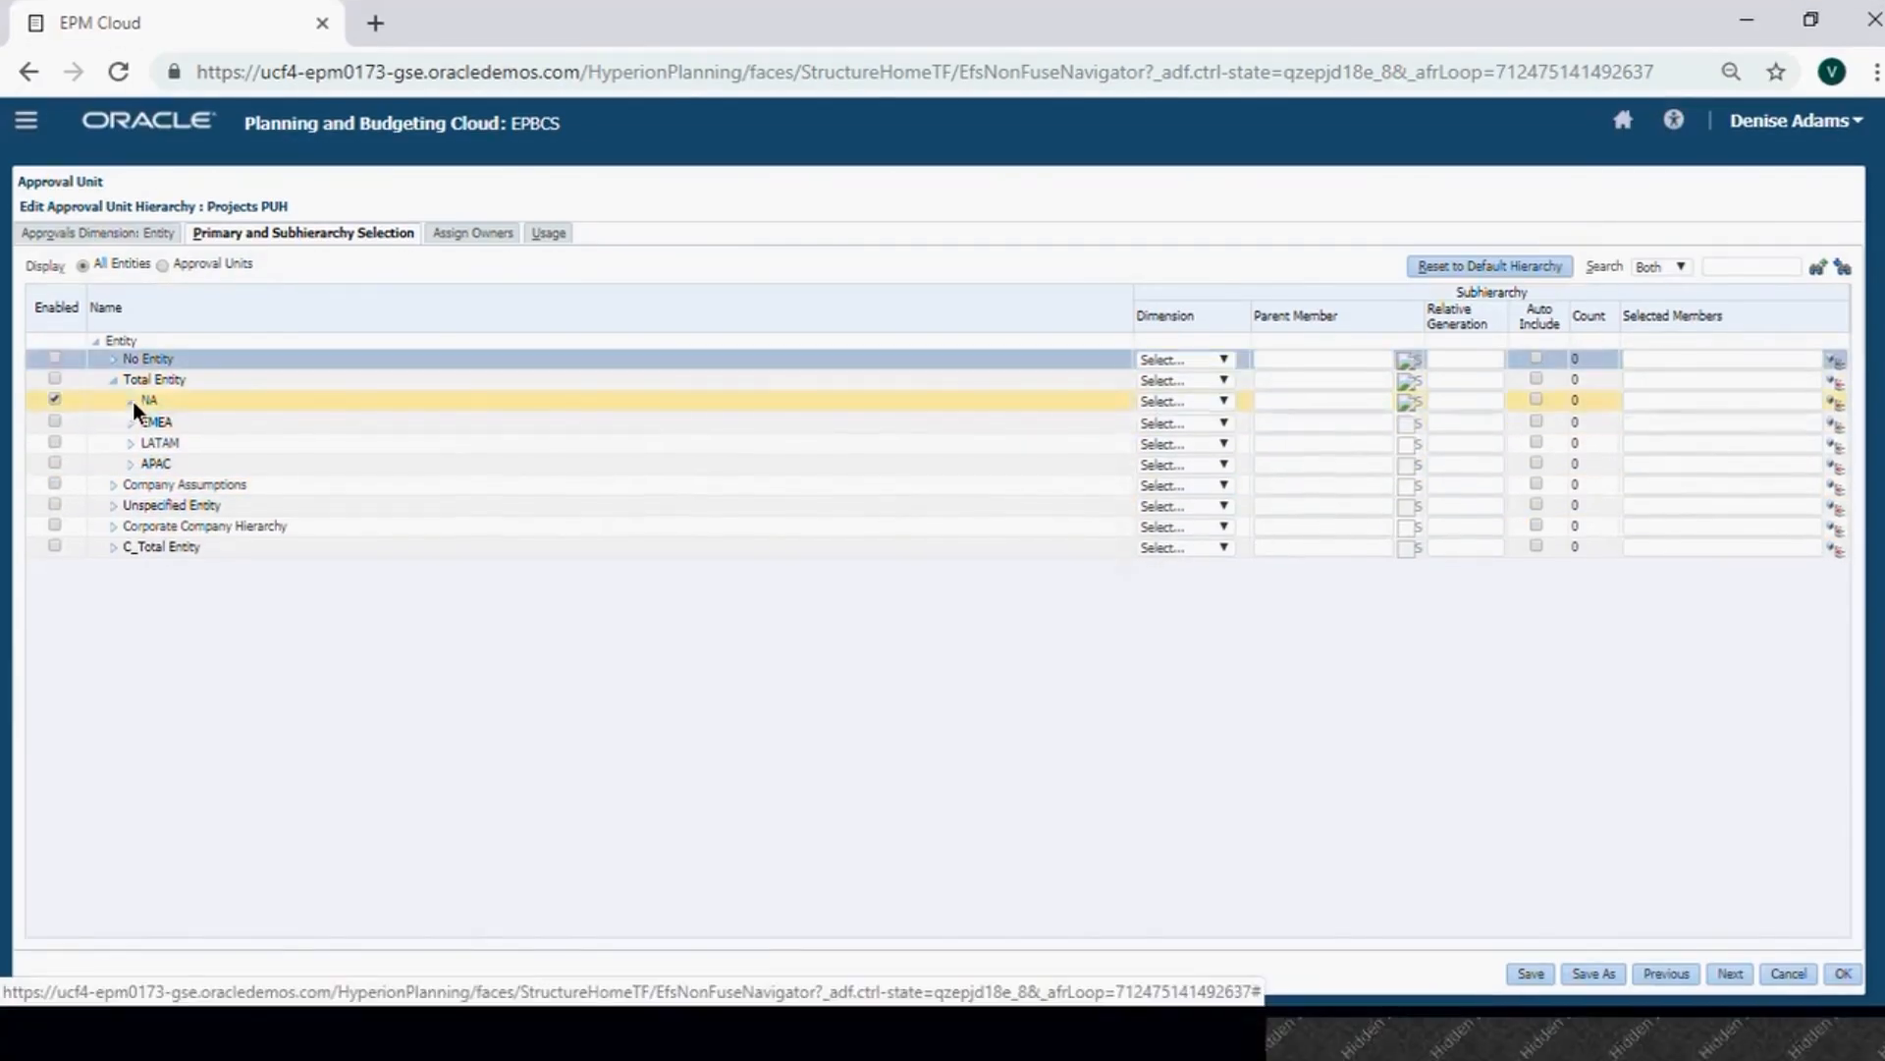
left_click(168, 416)
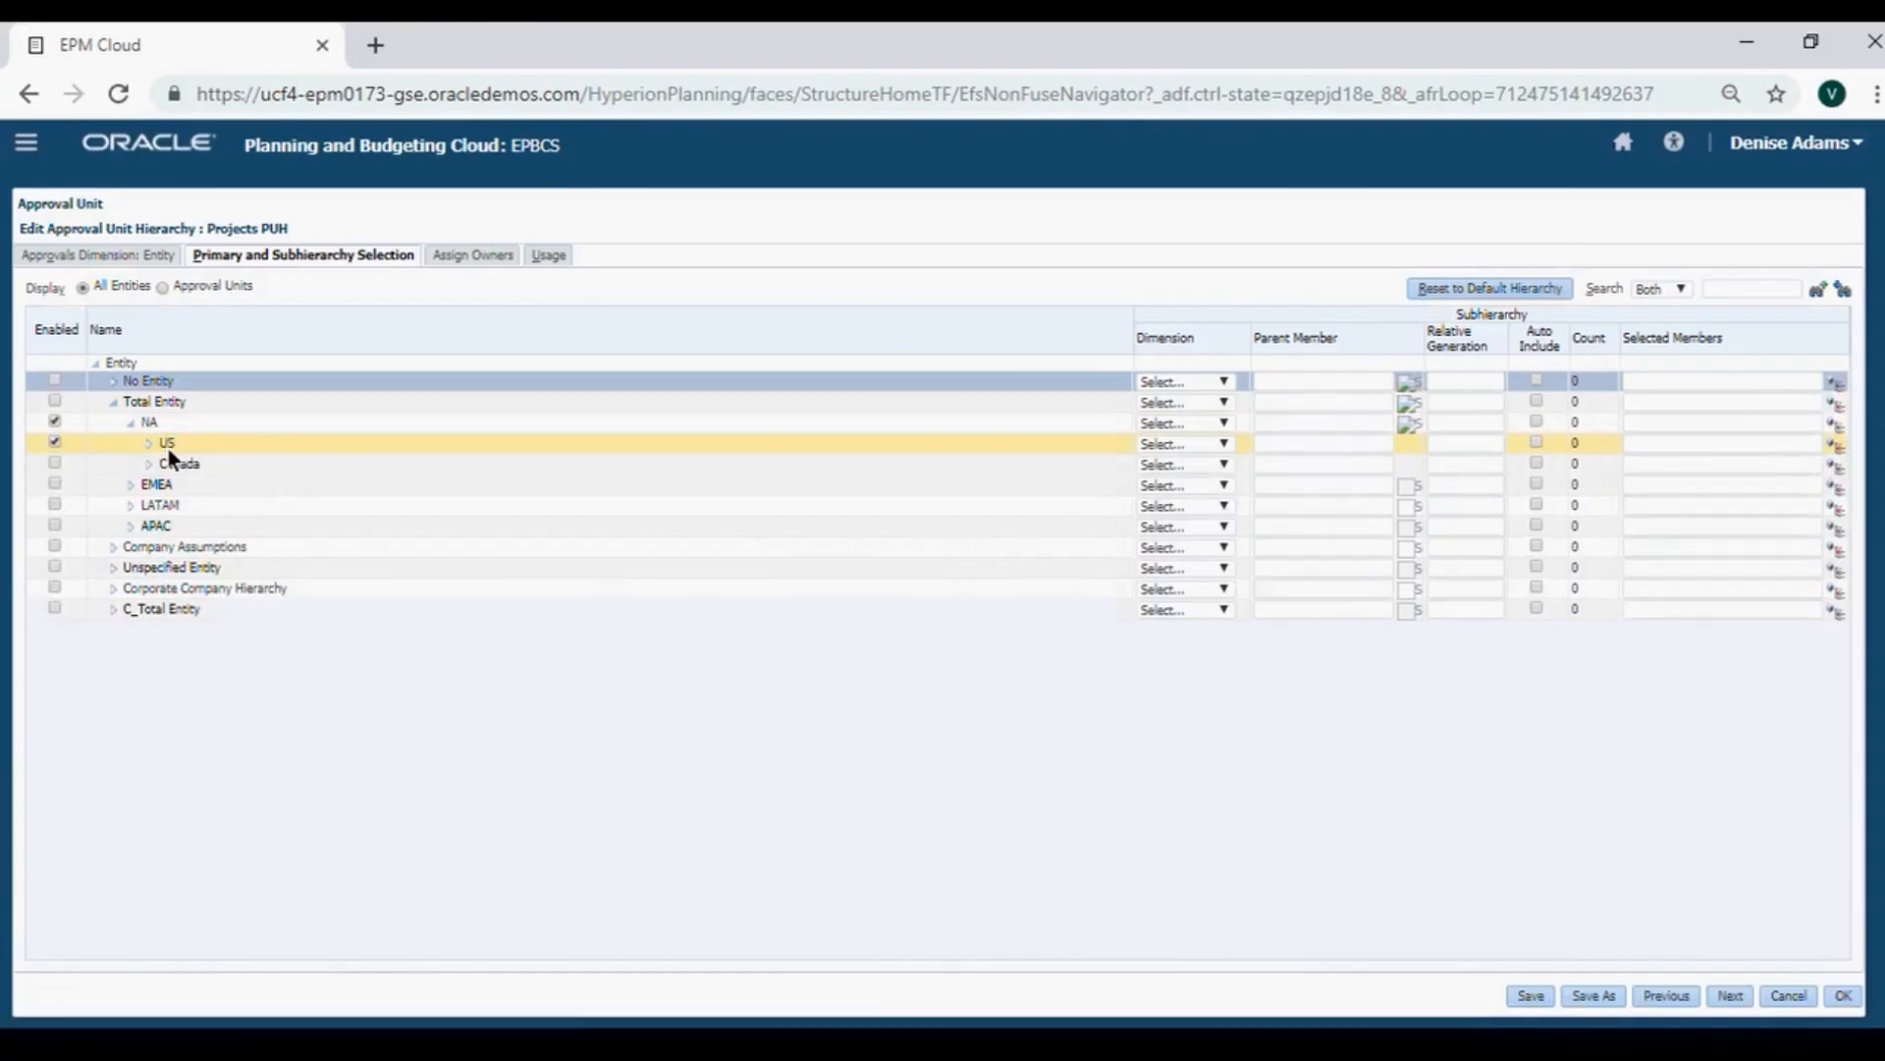
left_click(150, 443)
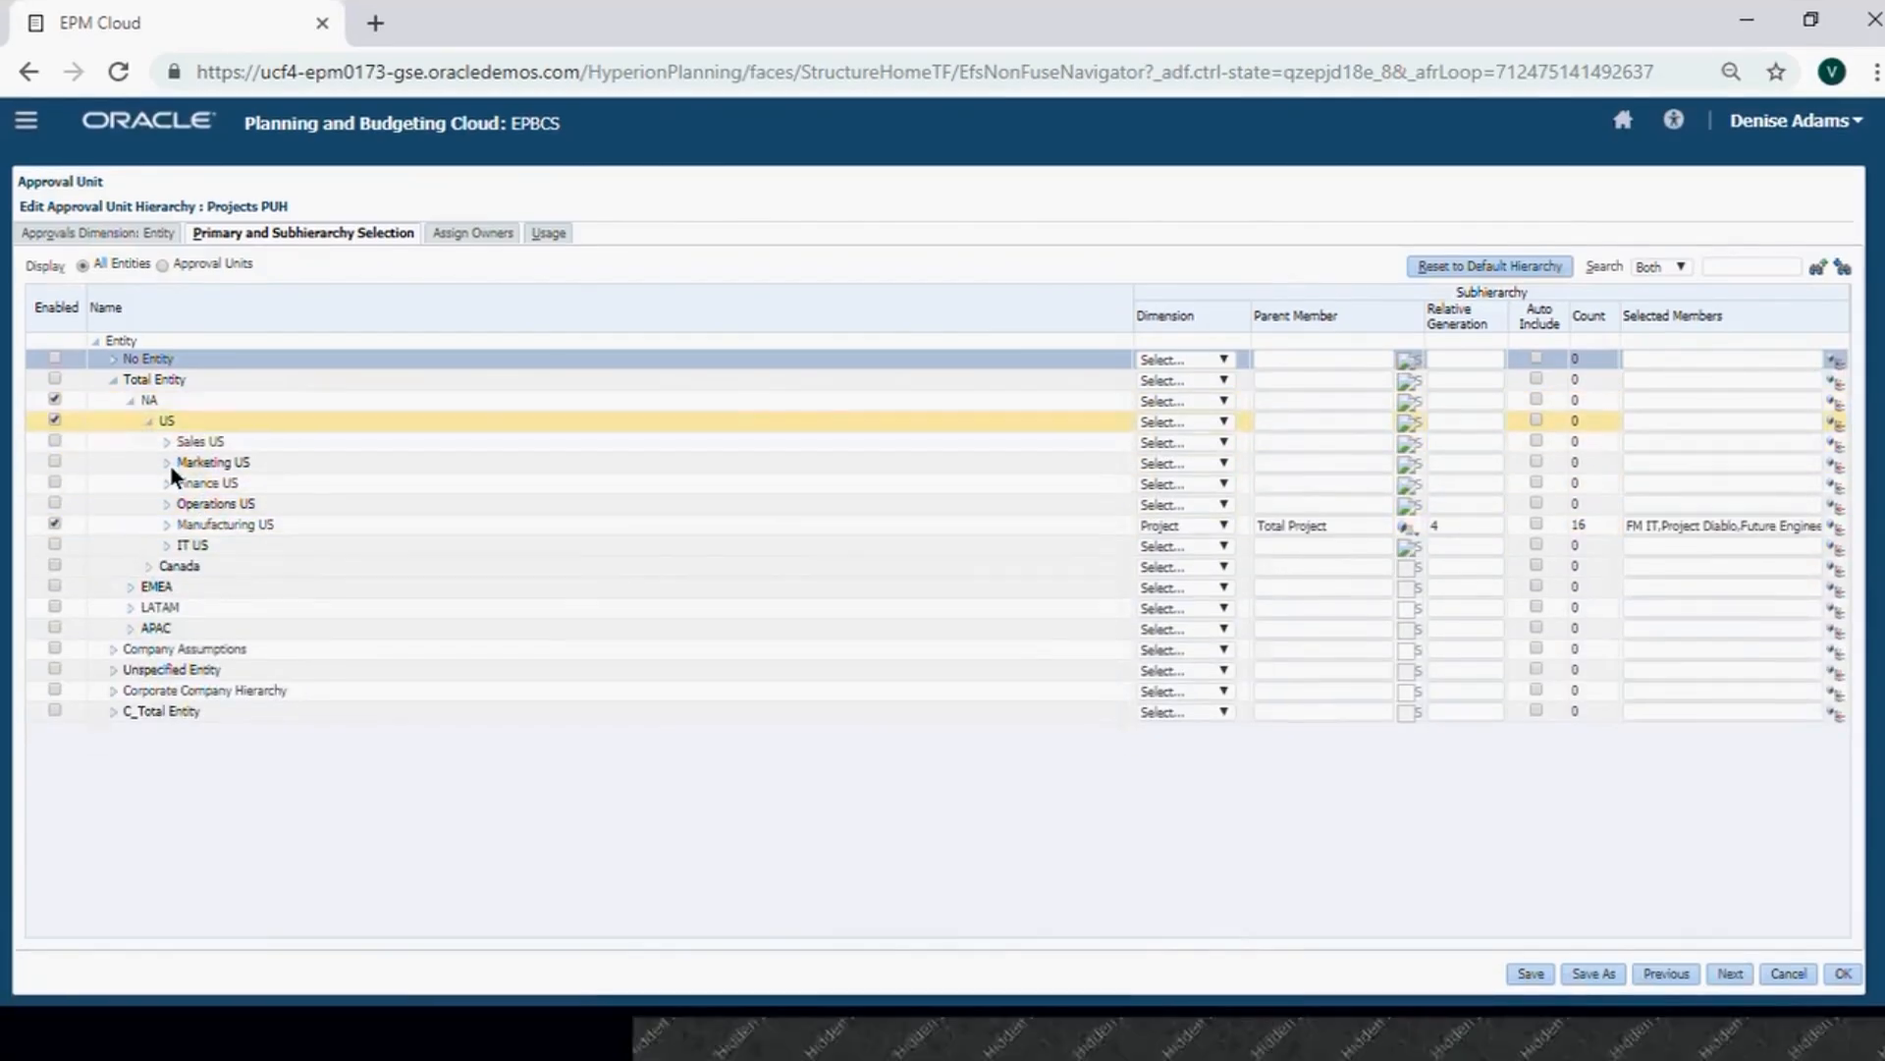
left_click(232, 525)
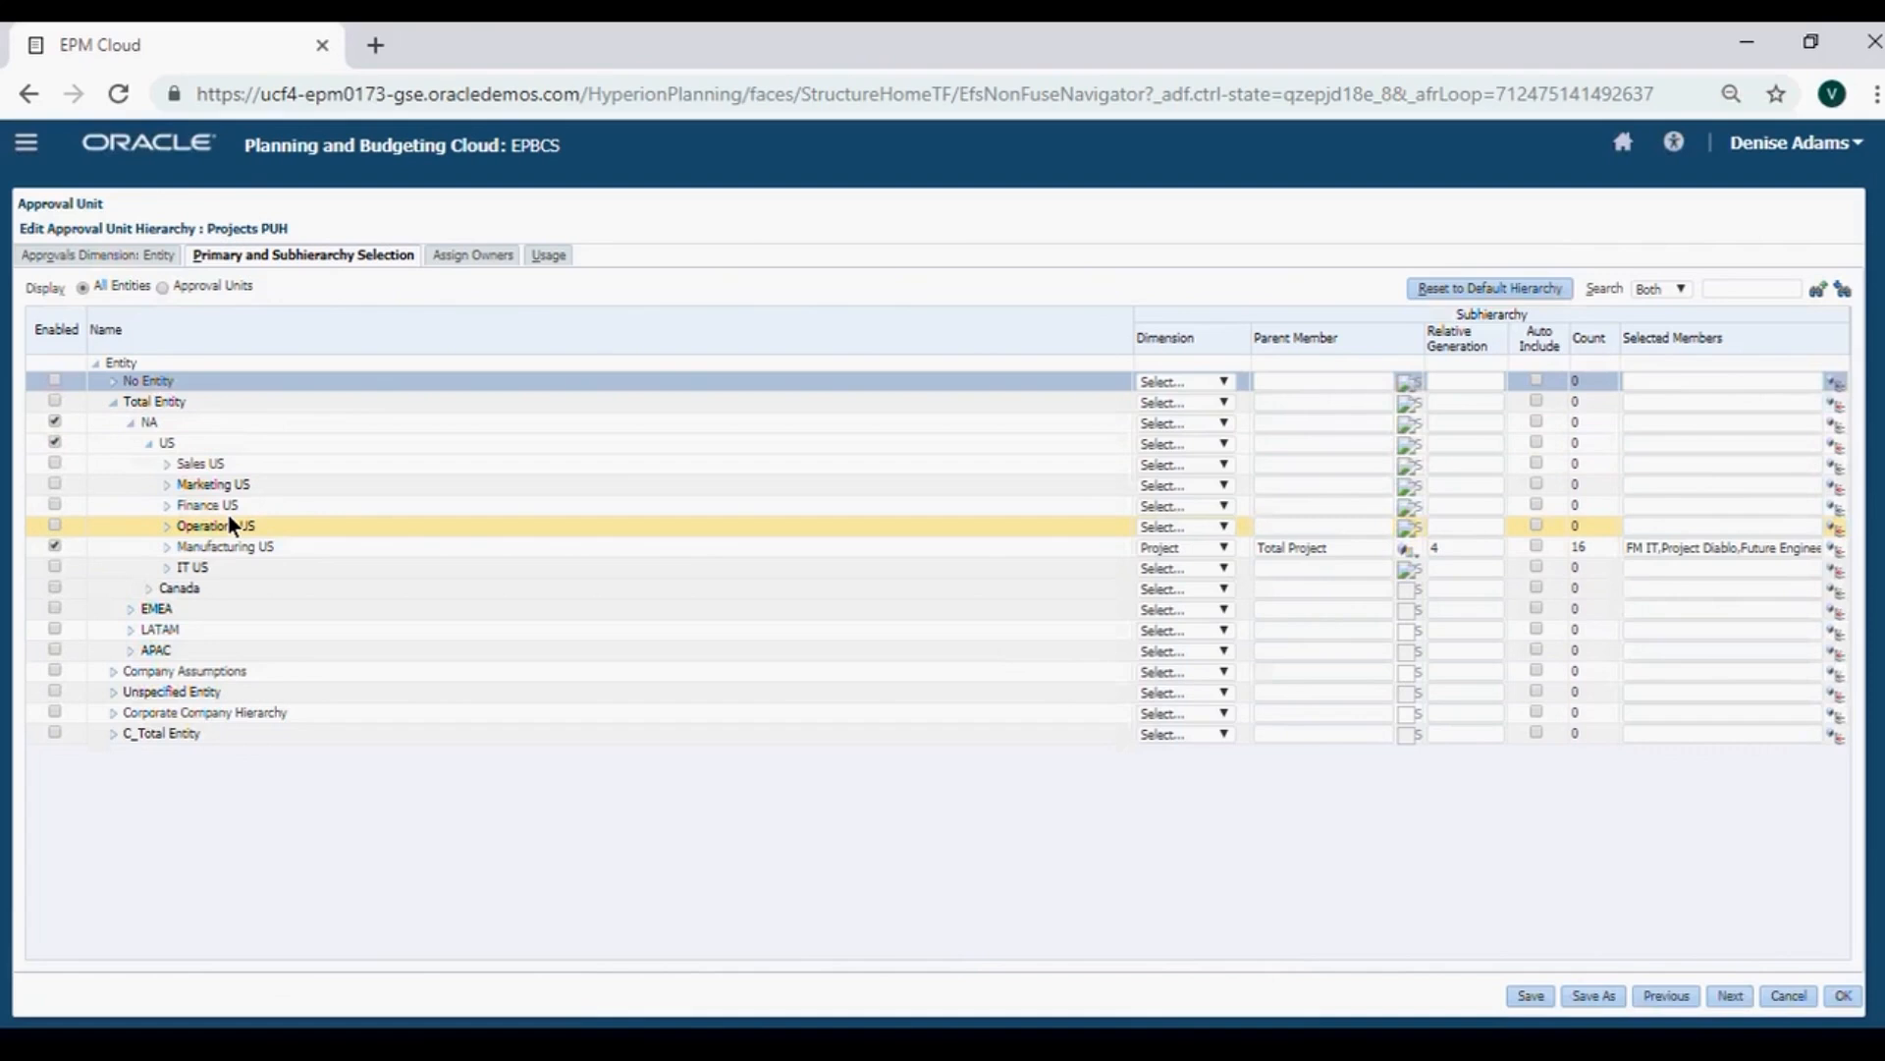
left_click(468, 256)
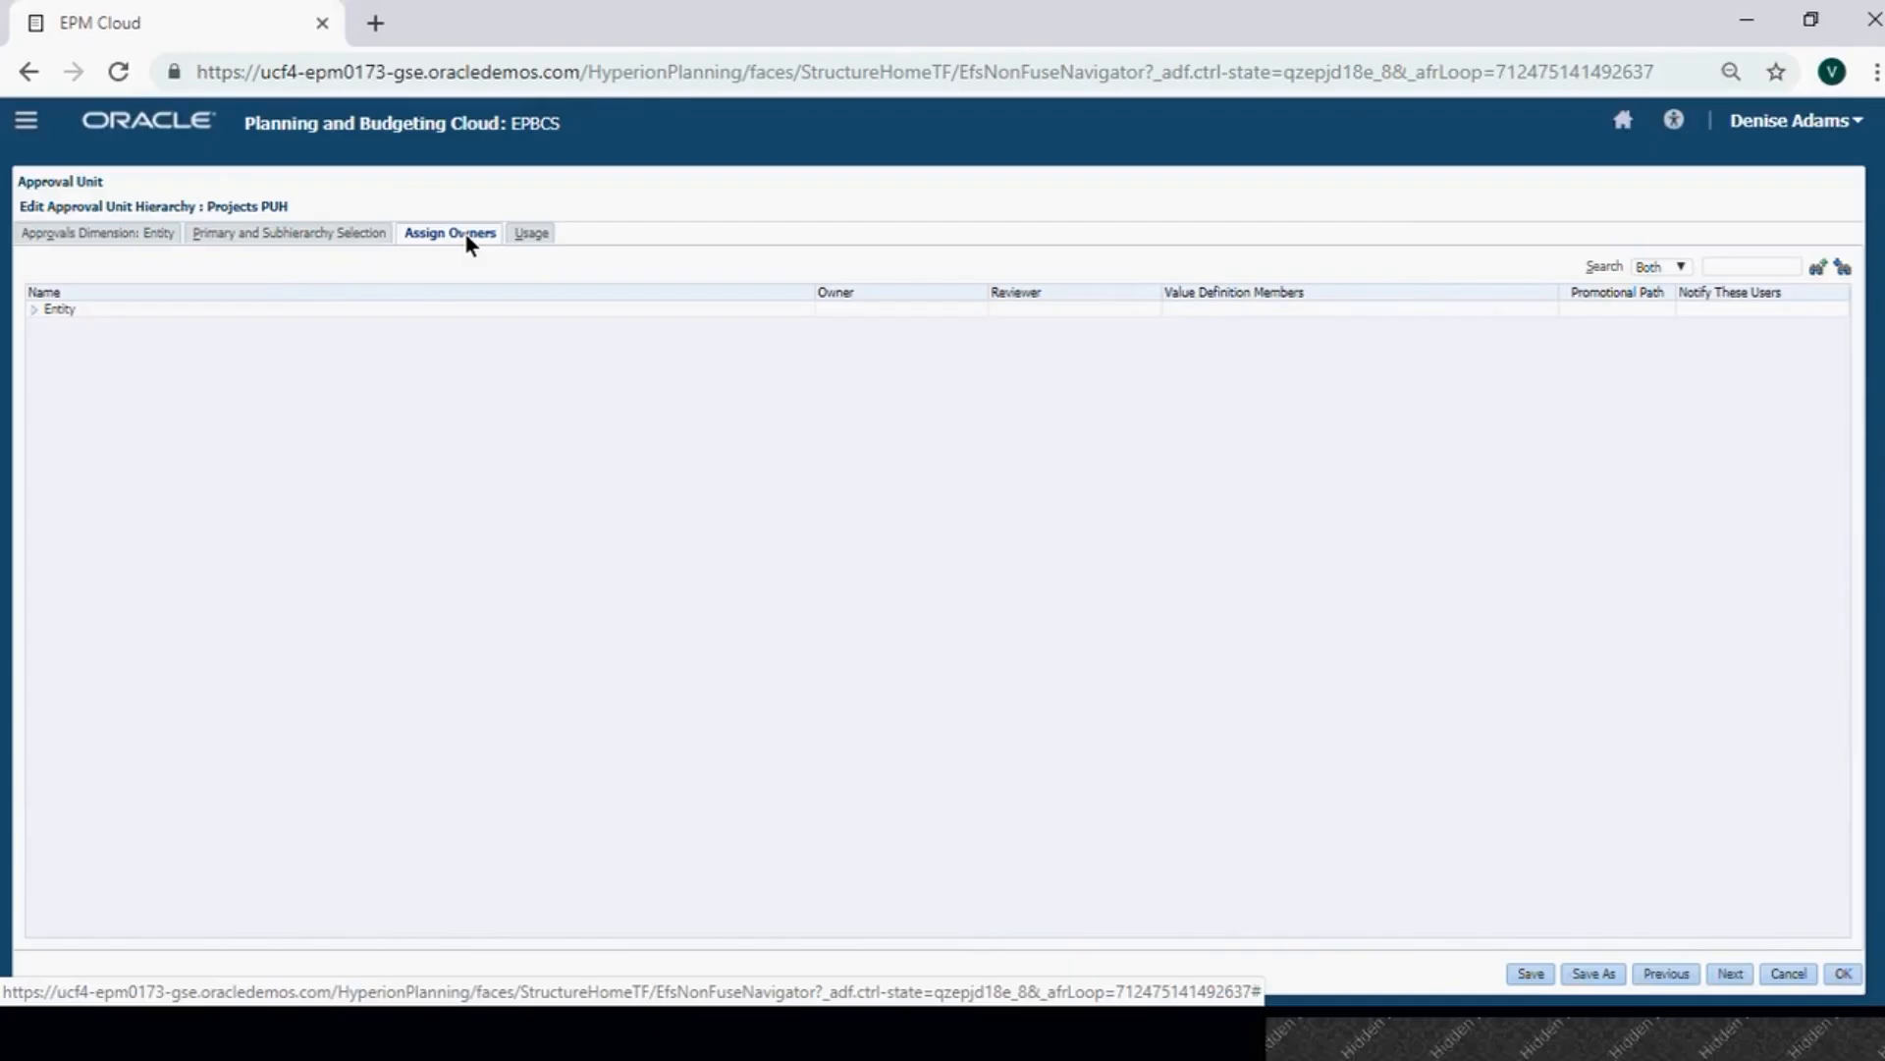
Expand Entity, NA, US and Manufacturing US in the Assign Owners tree to show each owner.
left_click(33, 310)
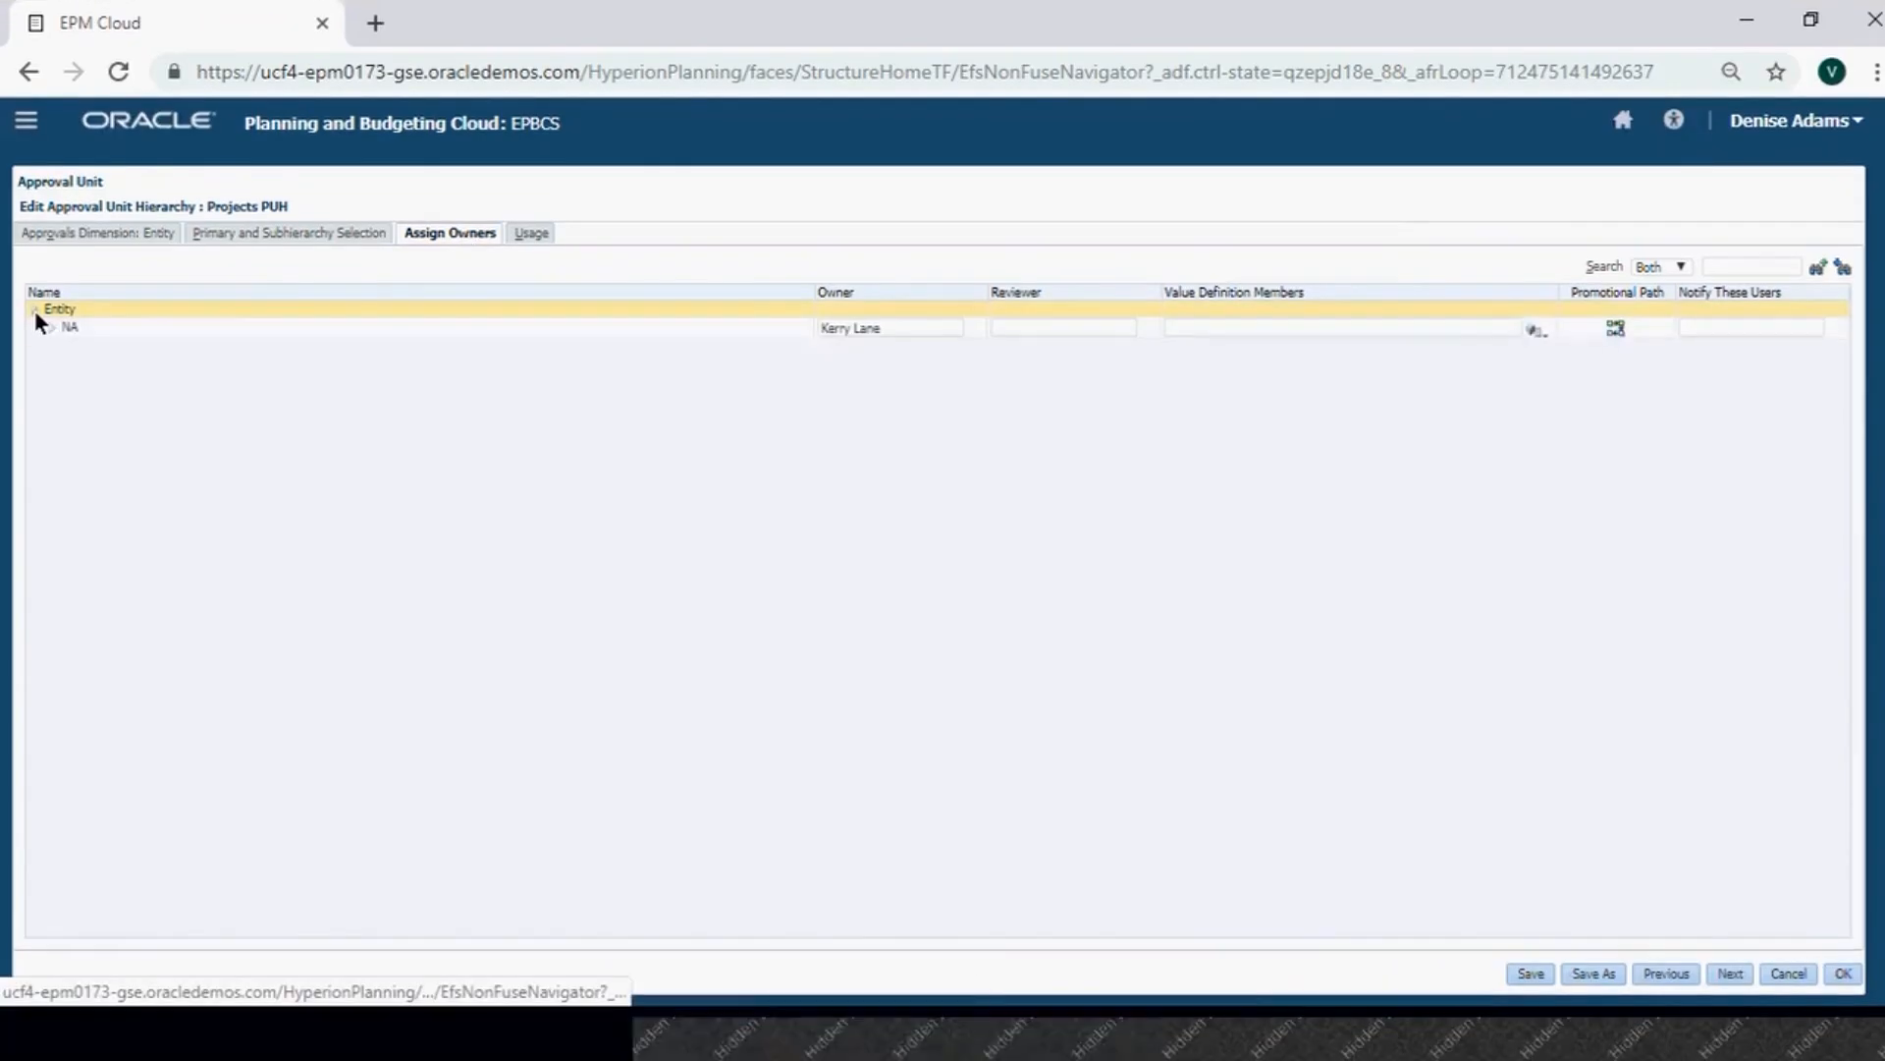
left_click(37, 322)
left_click(71, 351)
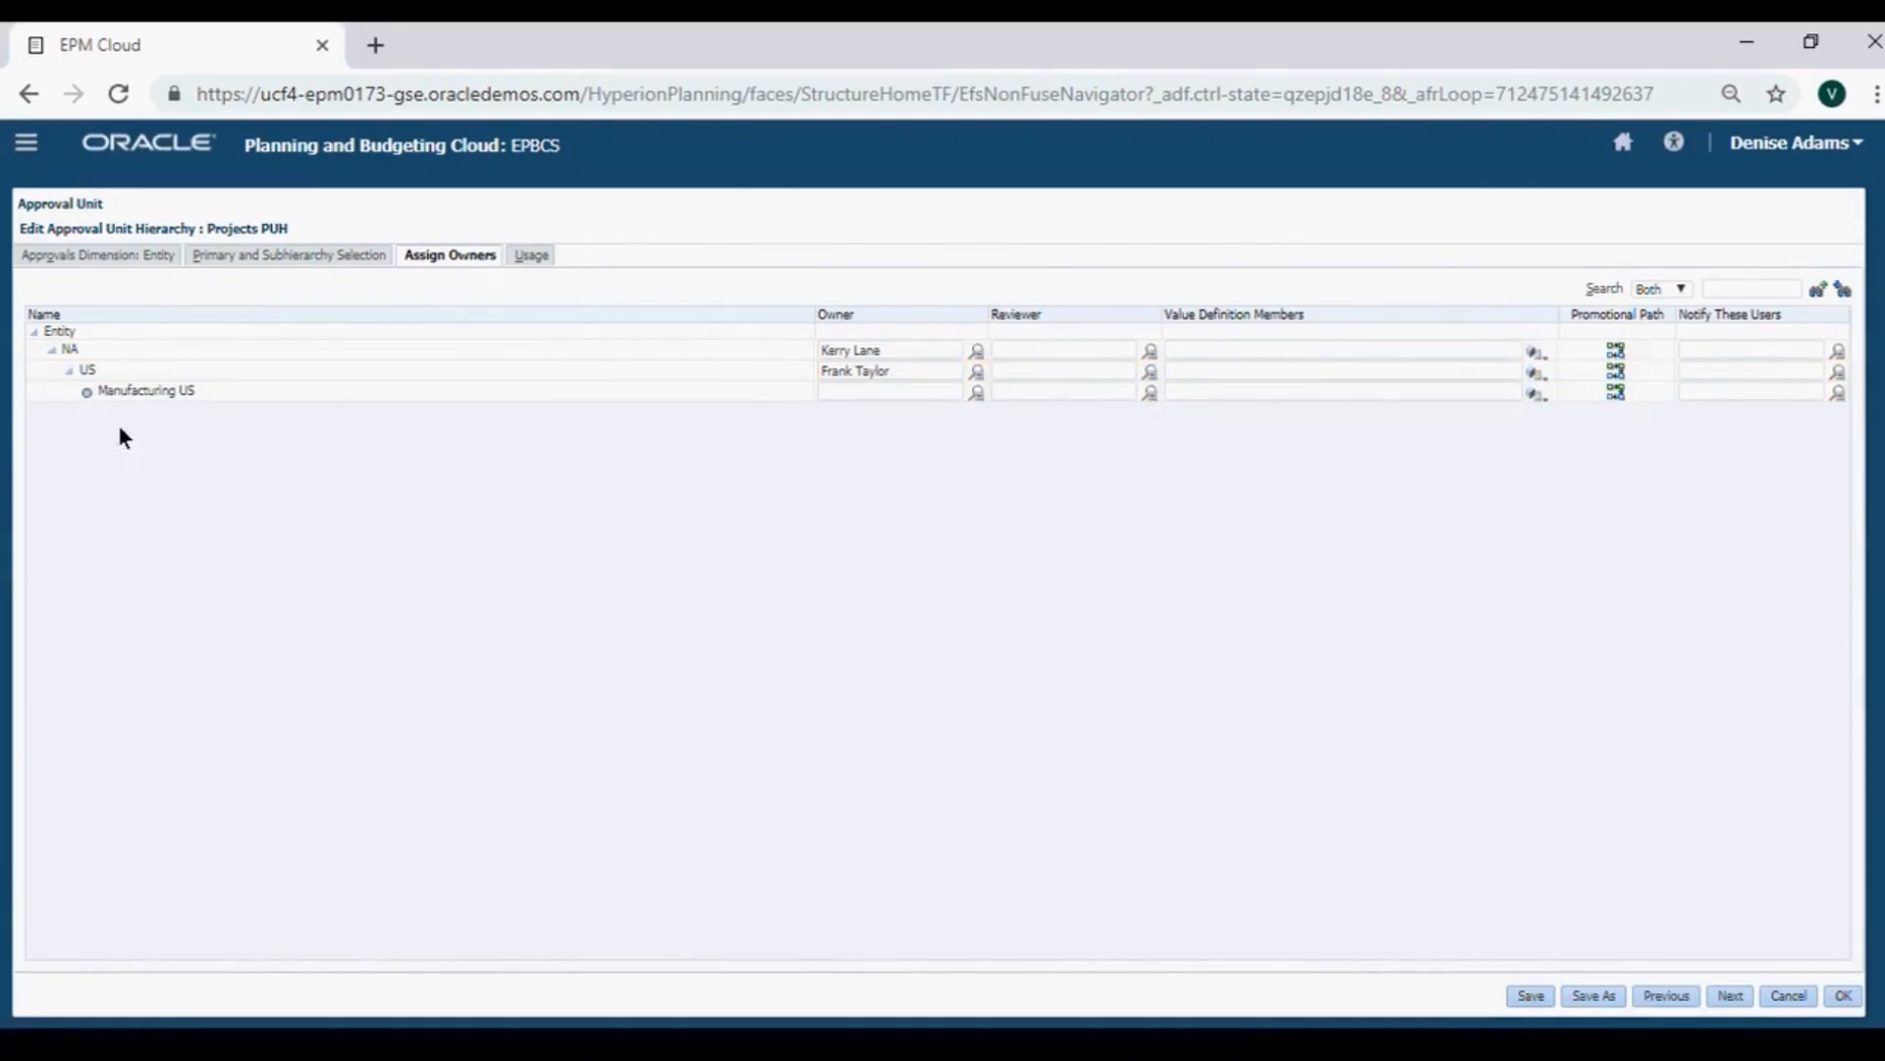
left_click(833, 371)
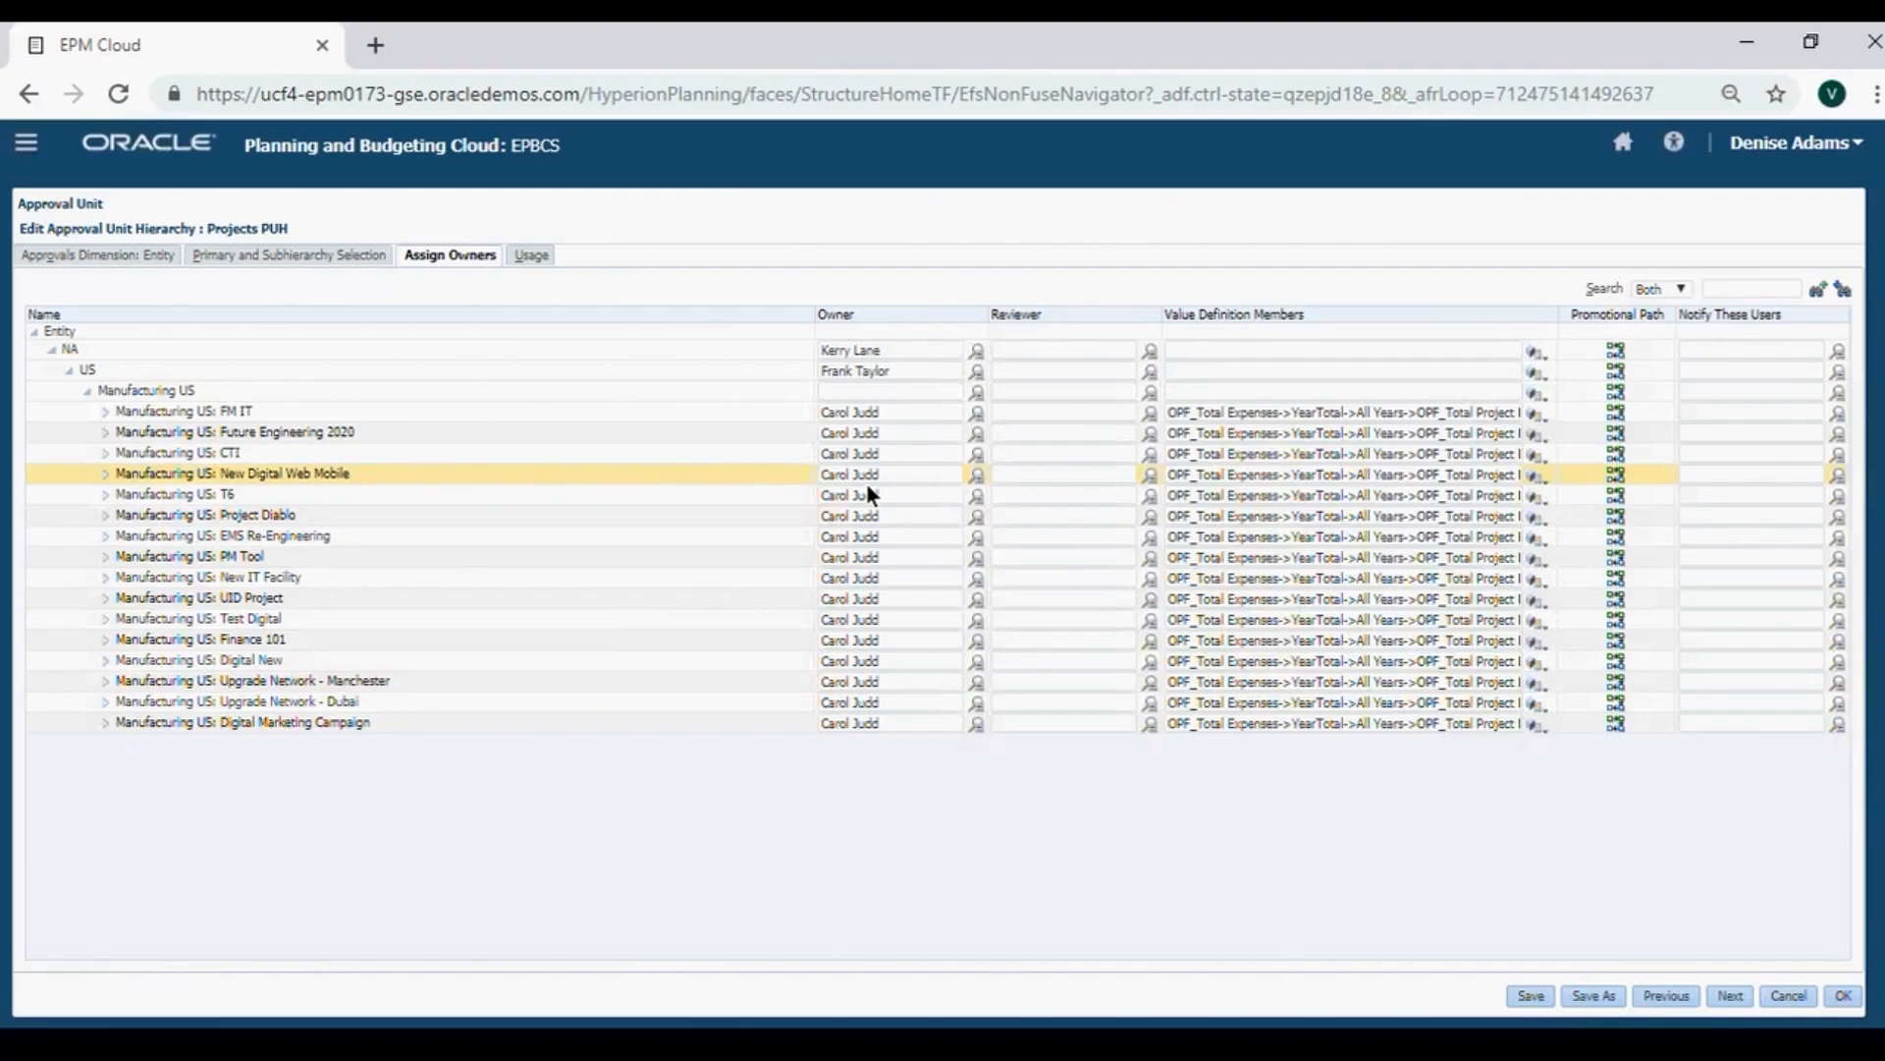
Check the assigned owner of each Manufacturing US project row, from PM Tool through T6.
left_click(322, 473)
left_click(307, 556)
left_click(304, 597)
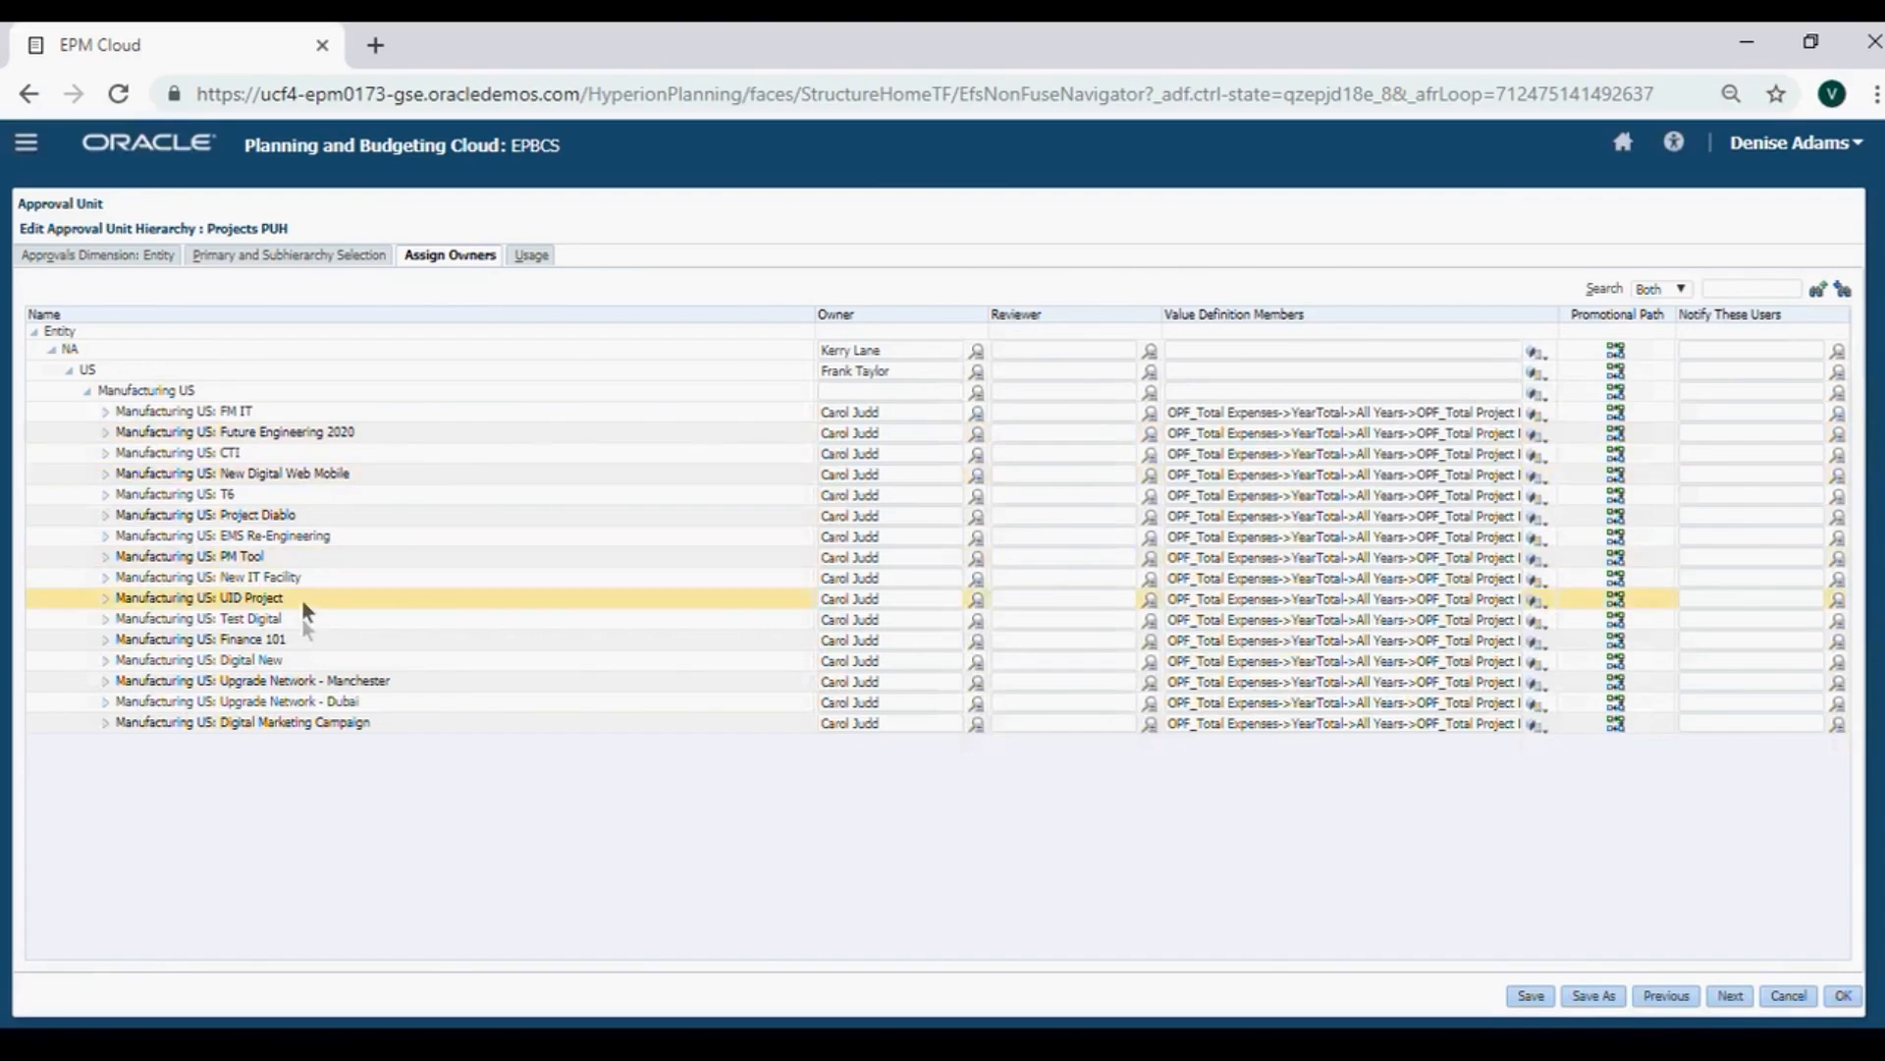
left_click(303, 702)
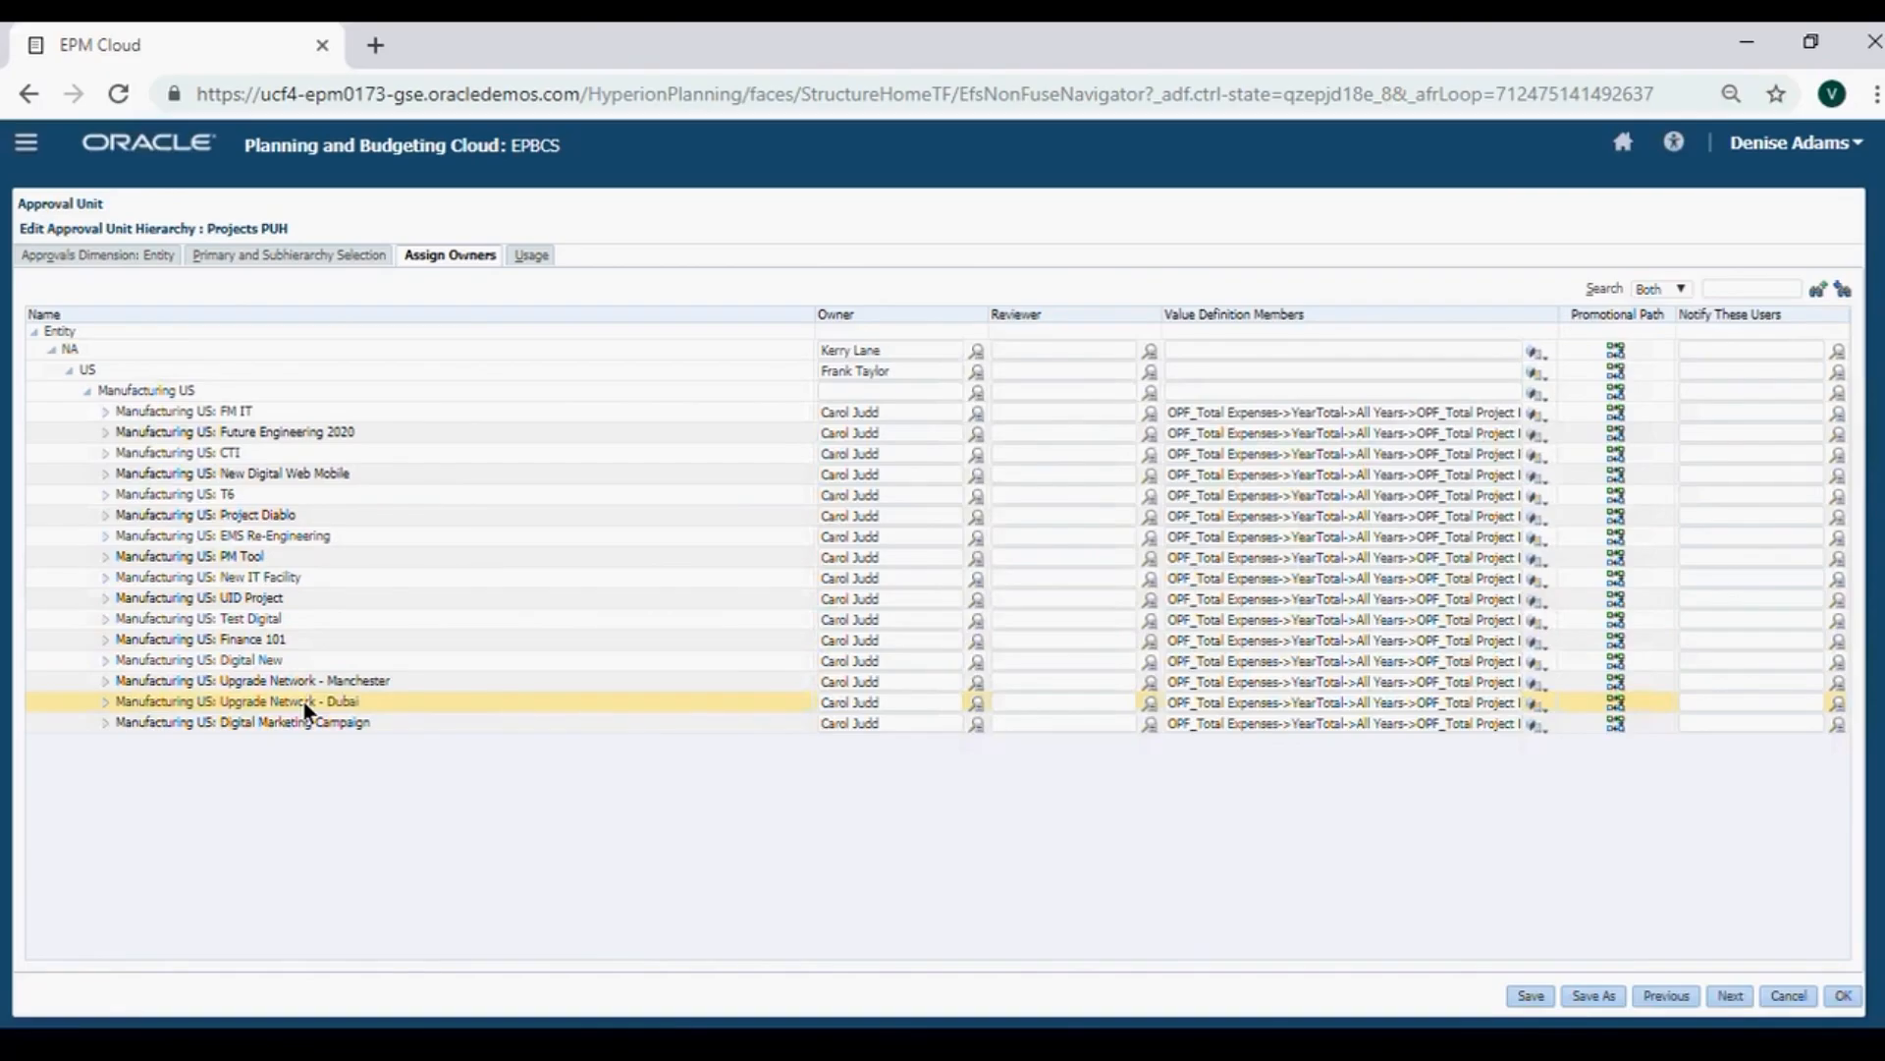
left_click(303, 723)
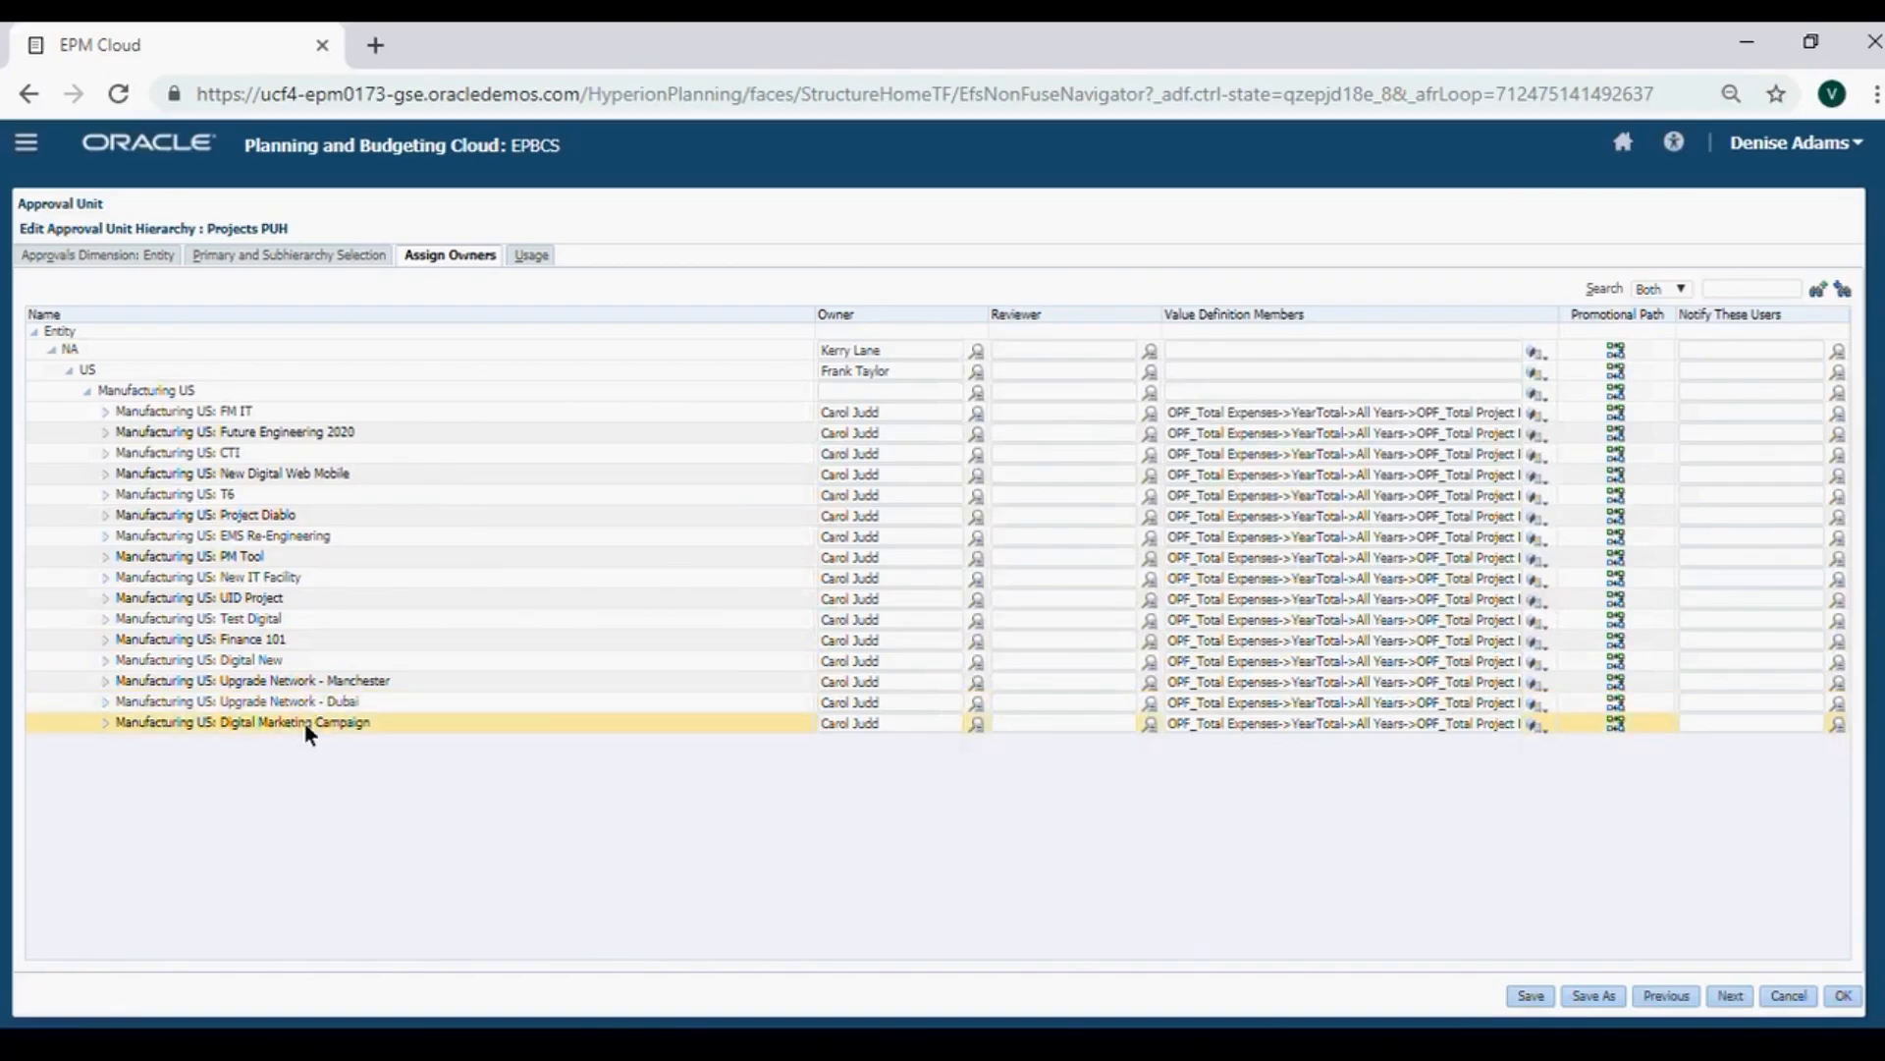
left_click(307, 672)
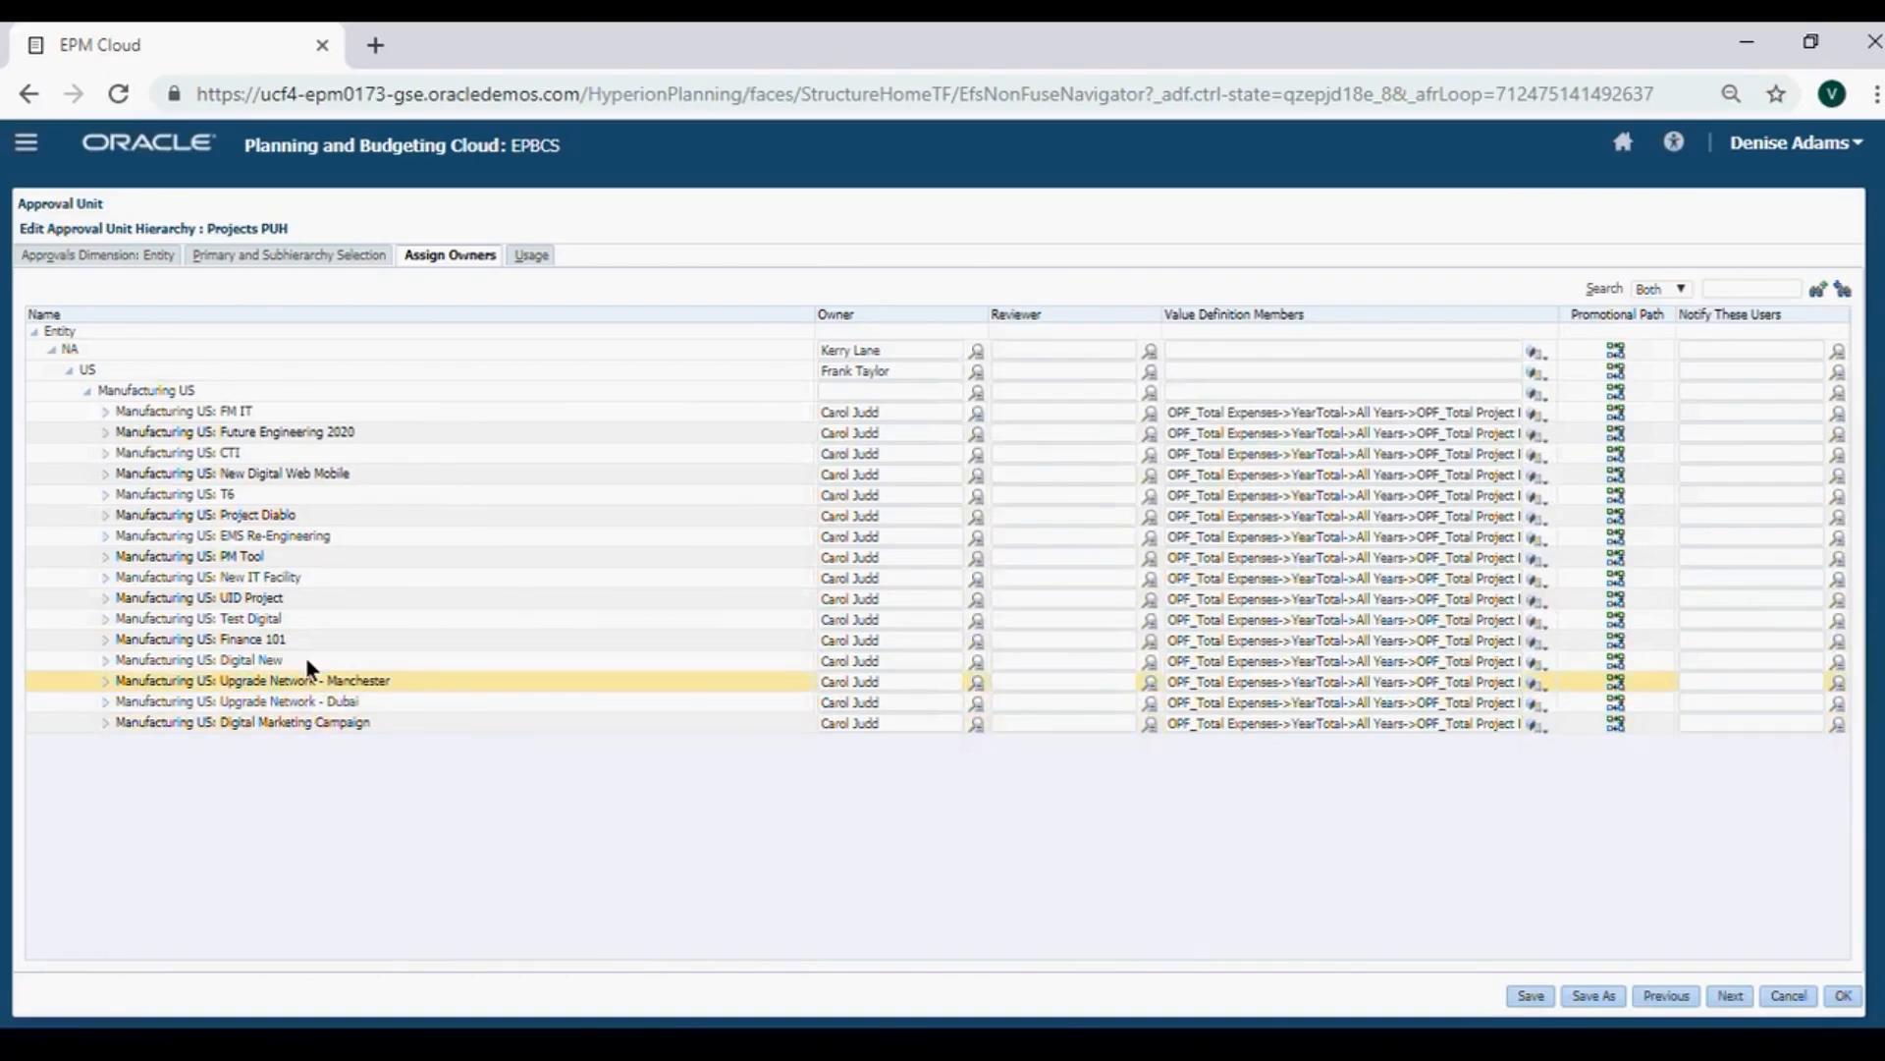
left_click(317, 565)
left_click(317, 512)
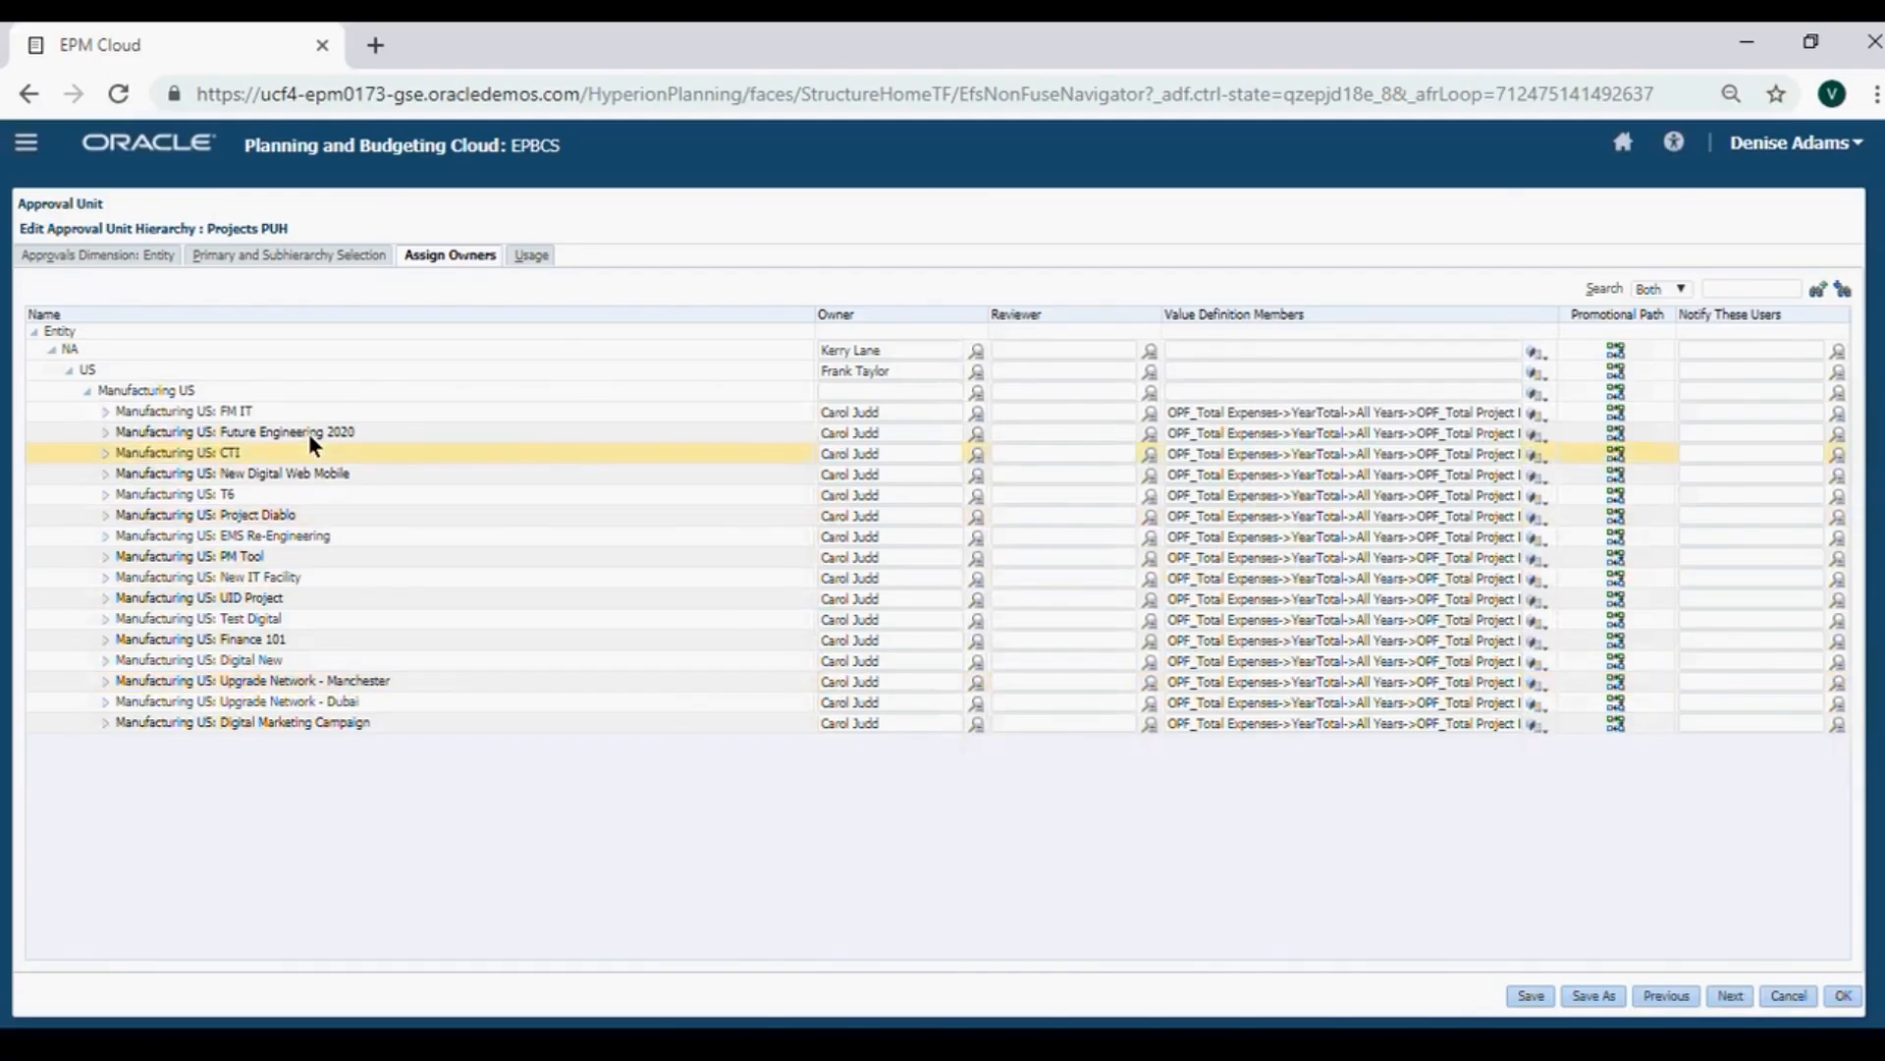
left_click(424, 441)
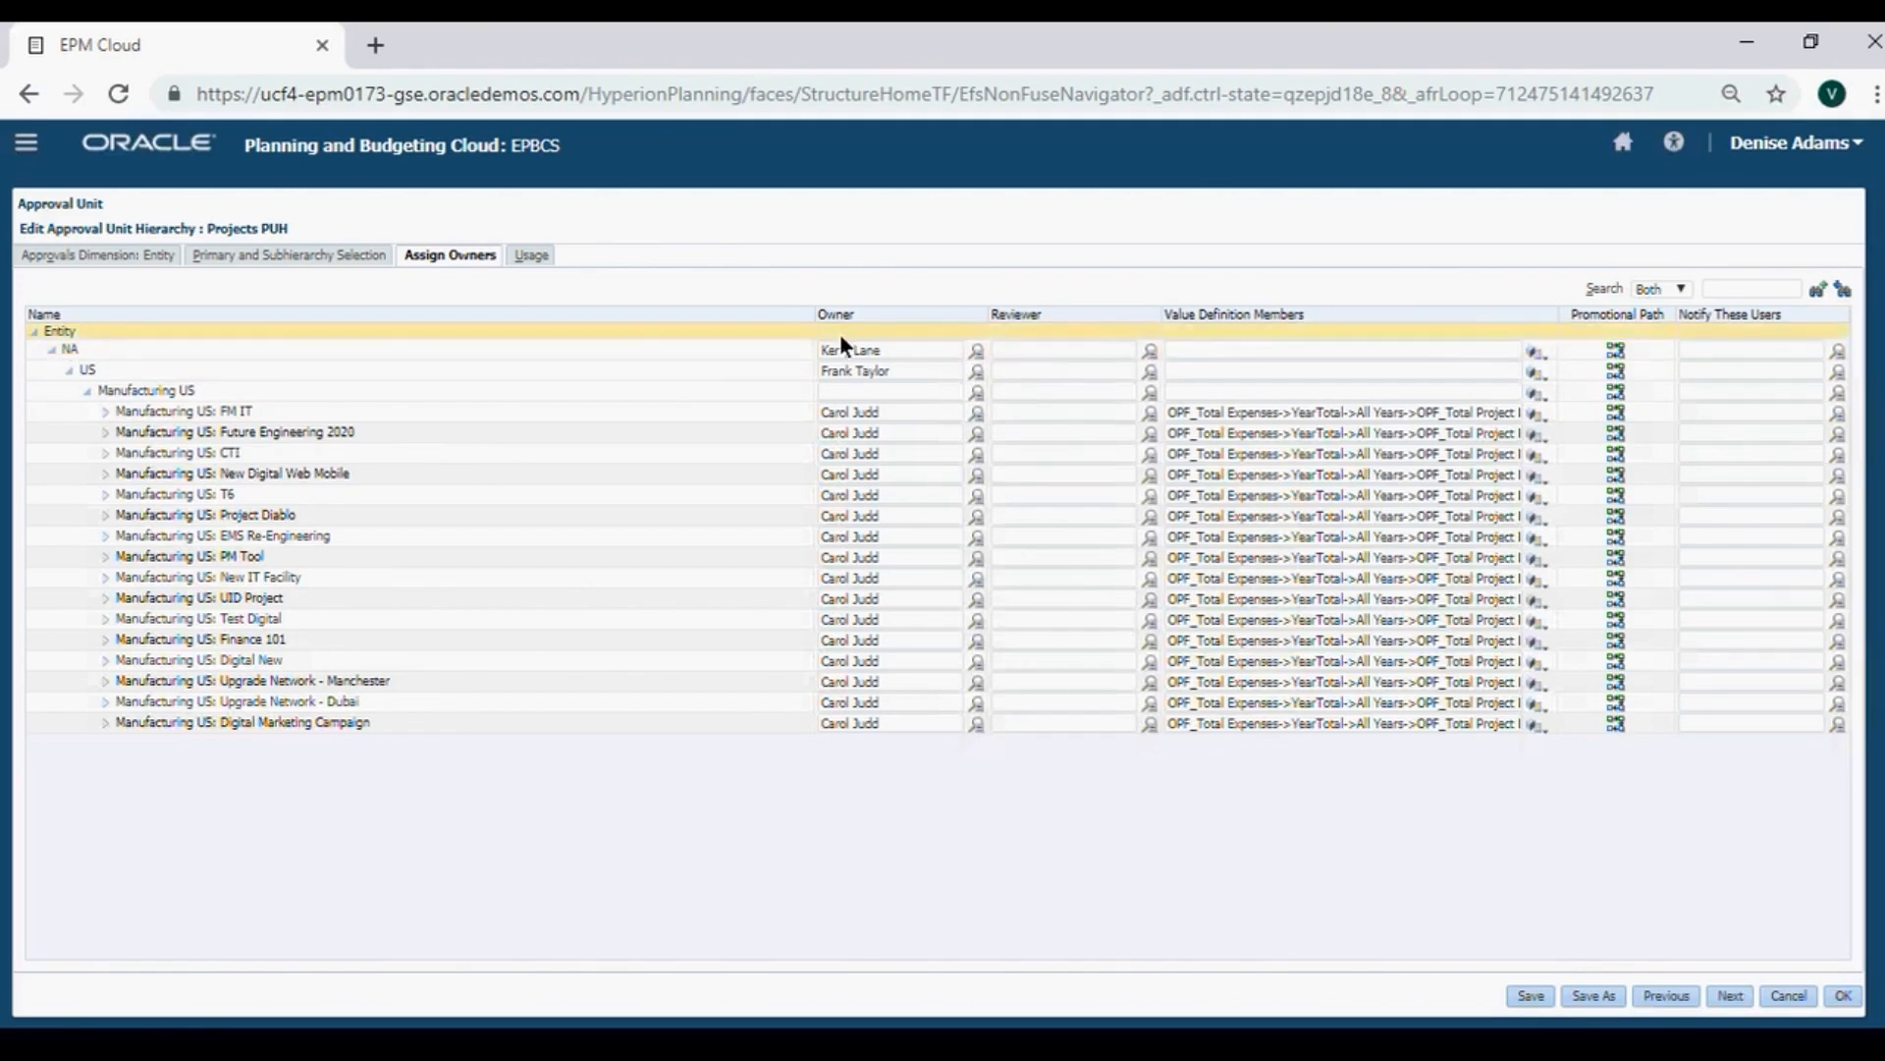
left_click(802, 491)
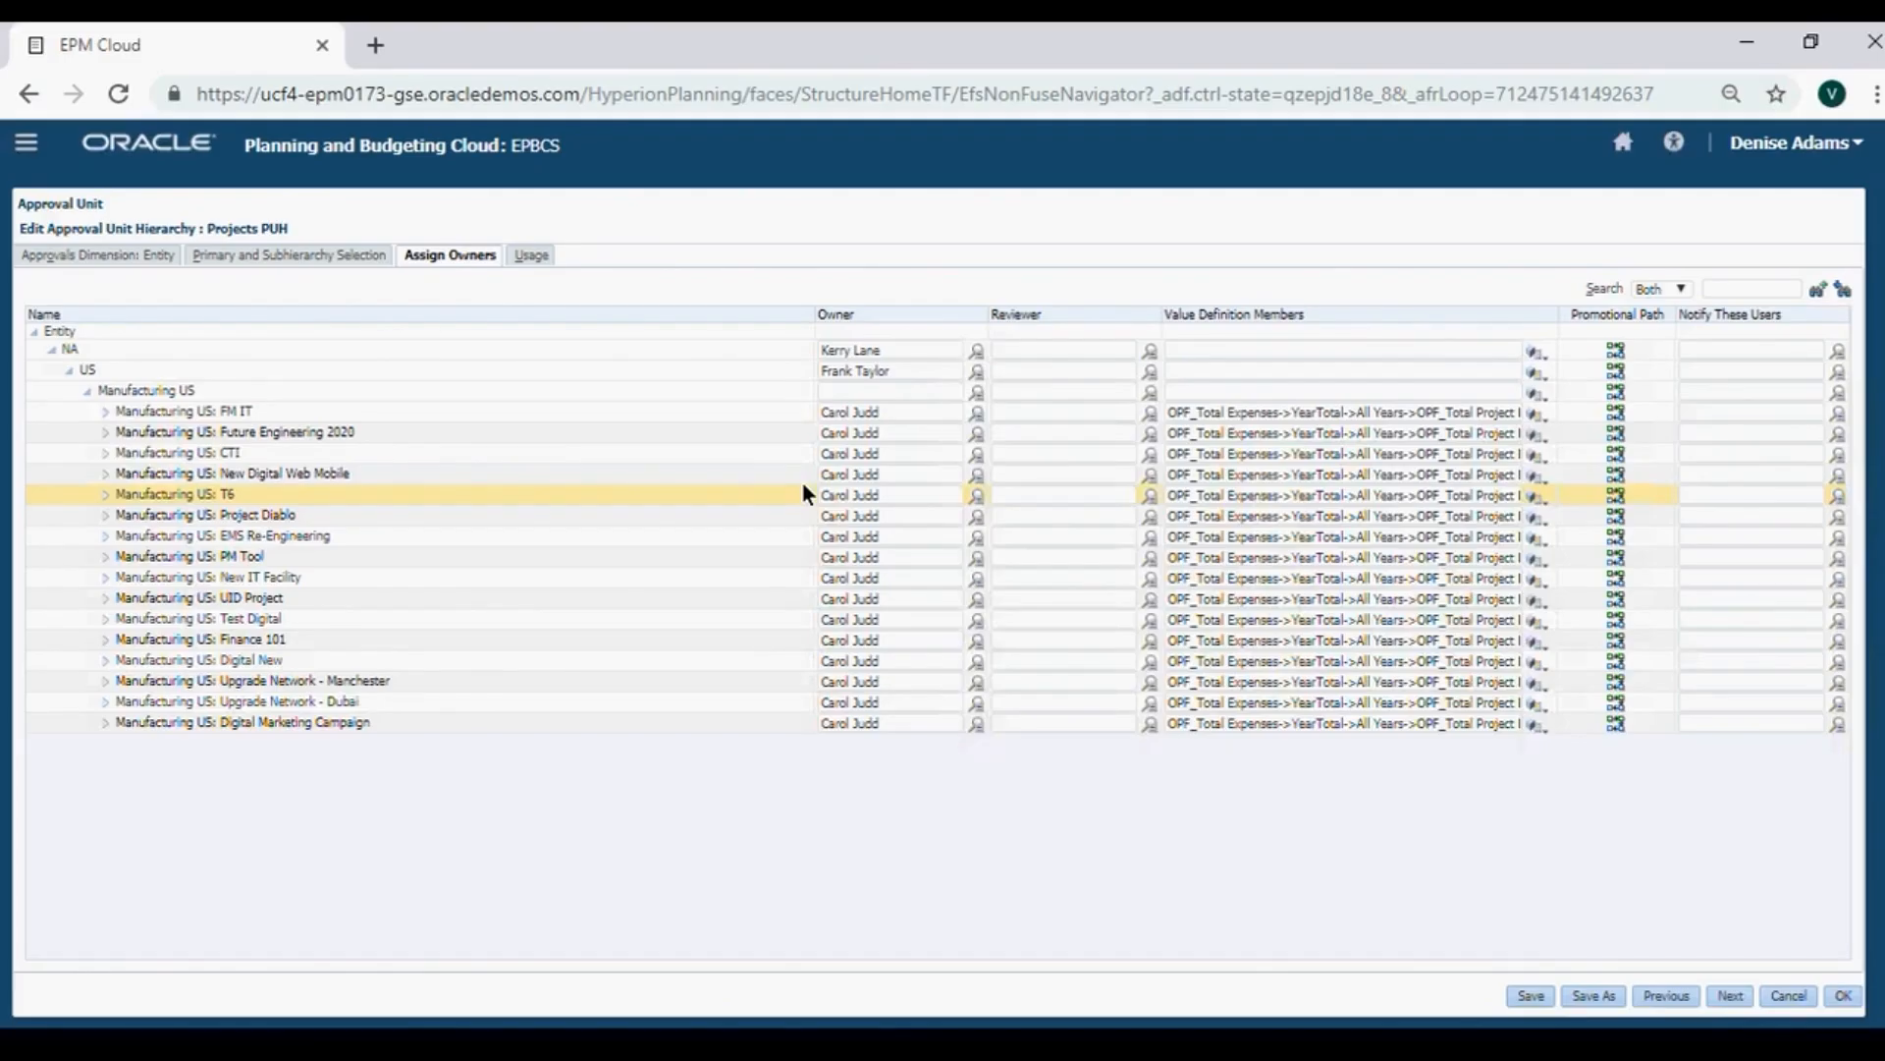
key("Up")
key("Up")
key("Up")
key("Down")
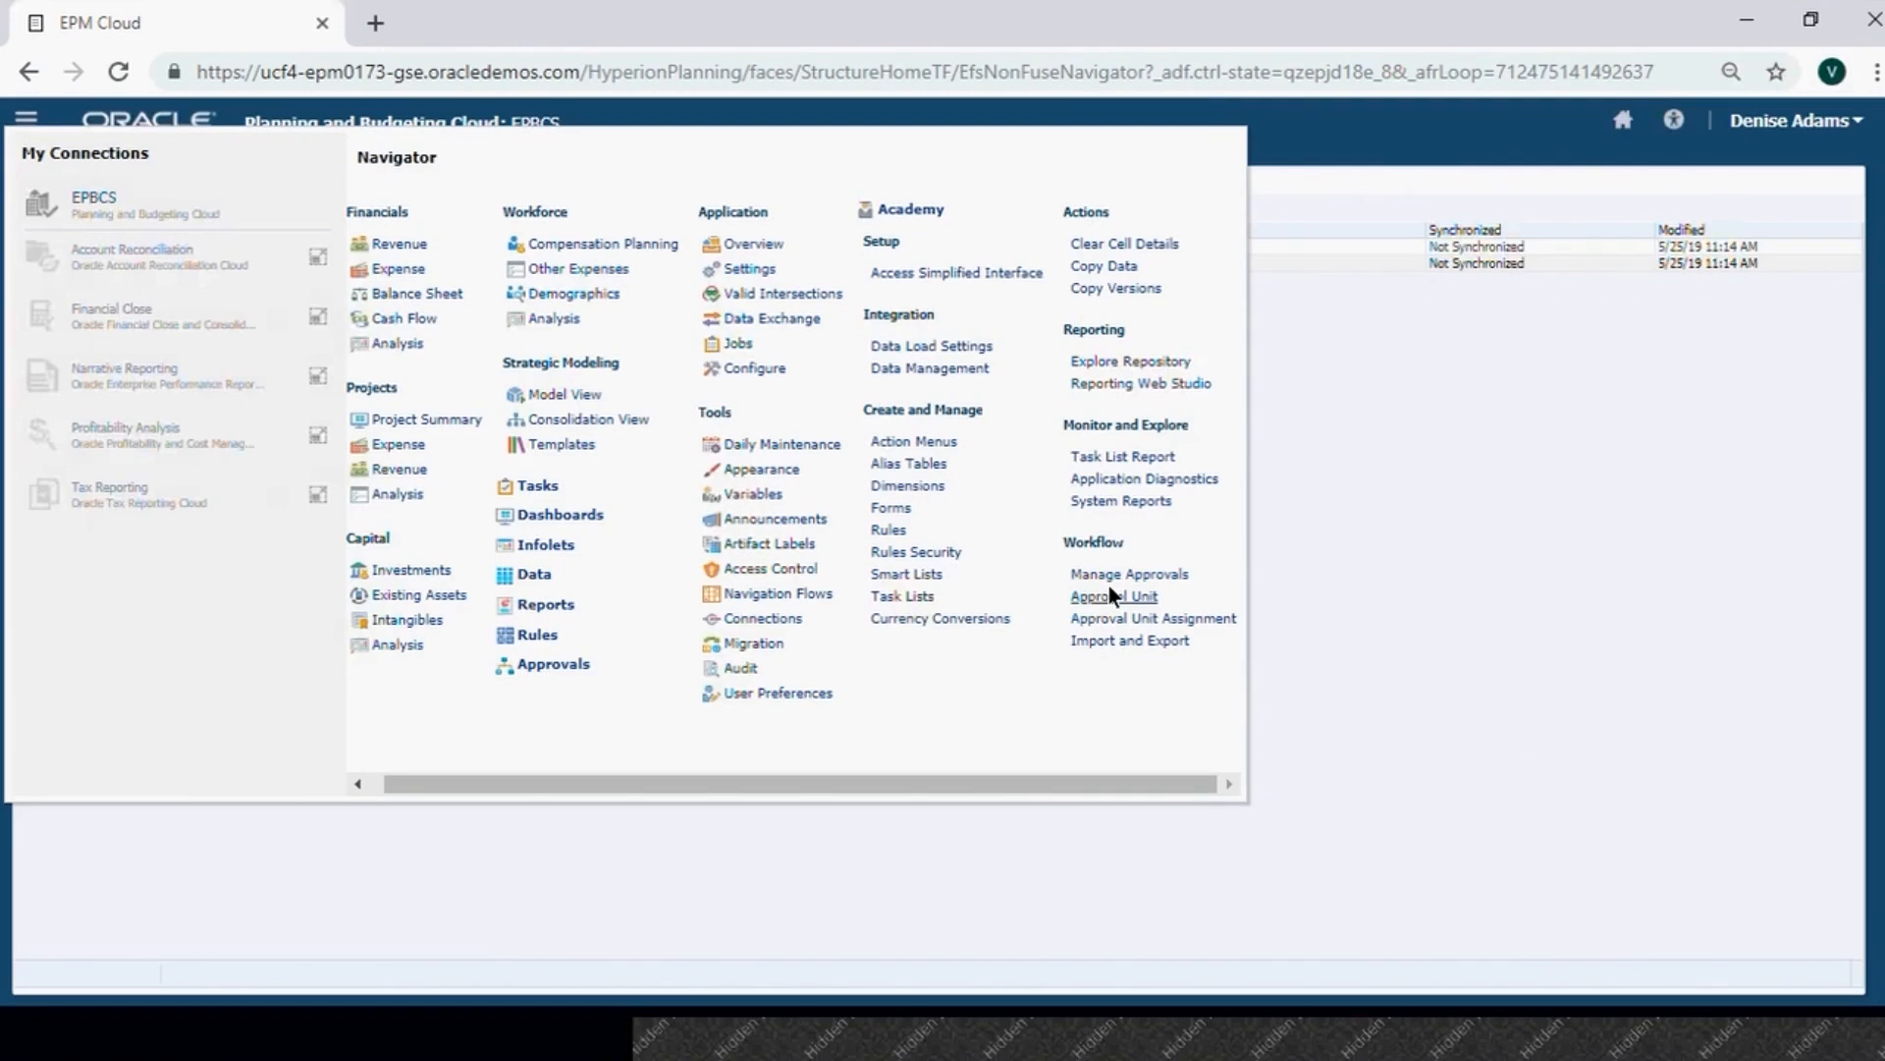
Confirm Projects PUH is assigned to Plan / Project Approval, discard the extra scenario row, and reopen the Navigator.
left_click(1105, 618)
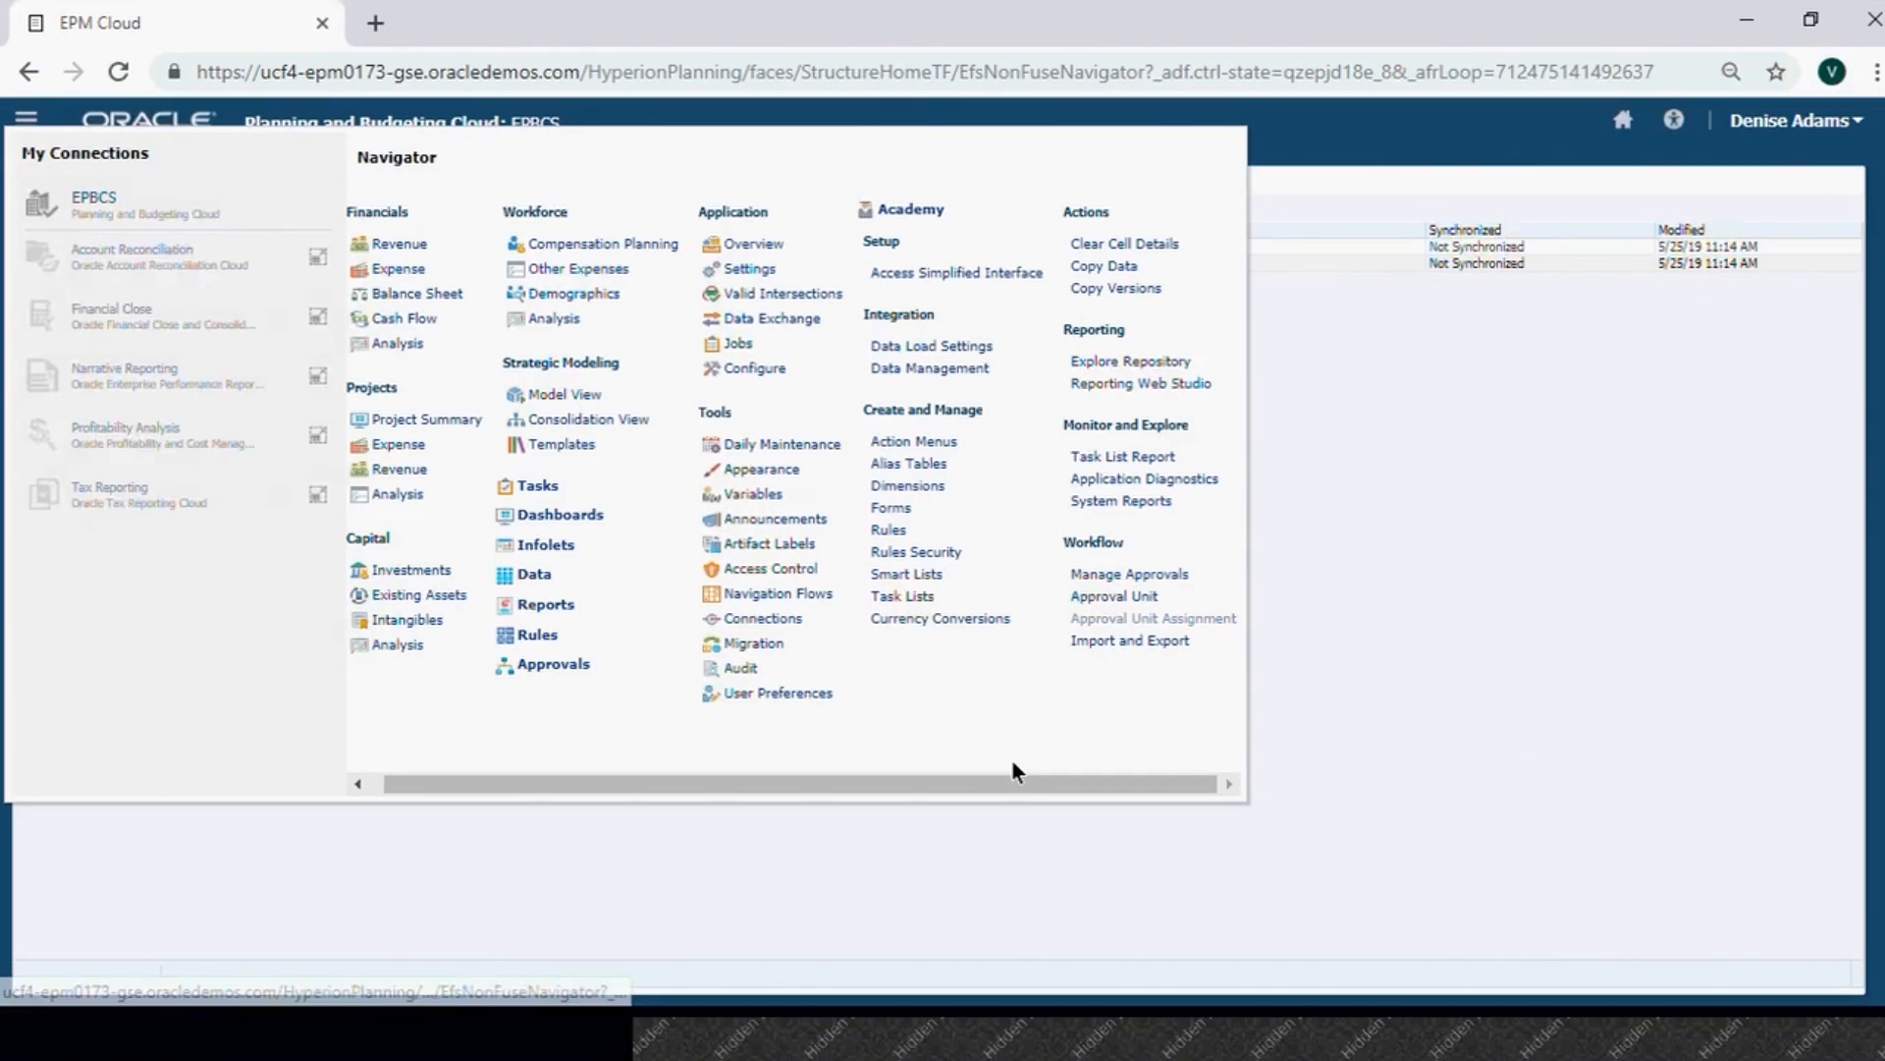
left_click(83, 262)
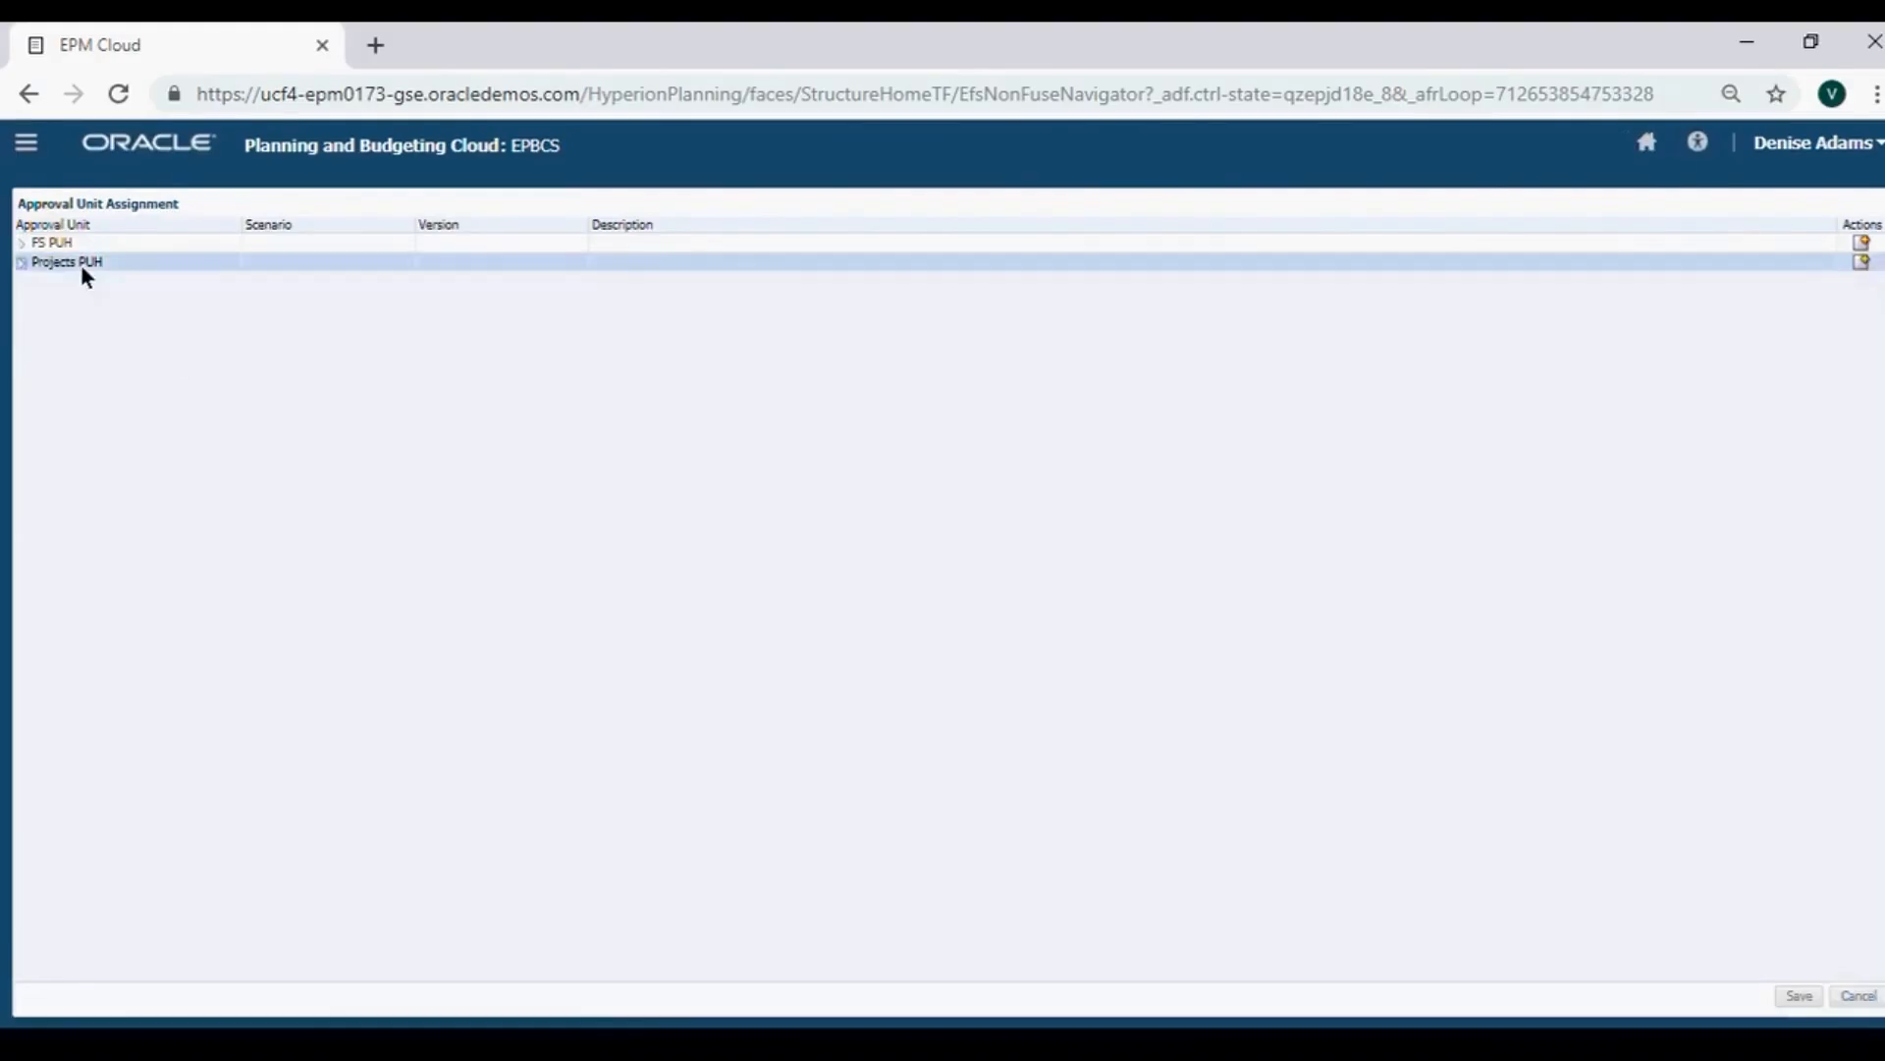
left_click(1861, 261)
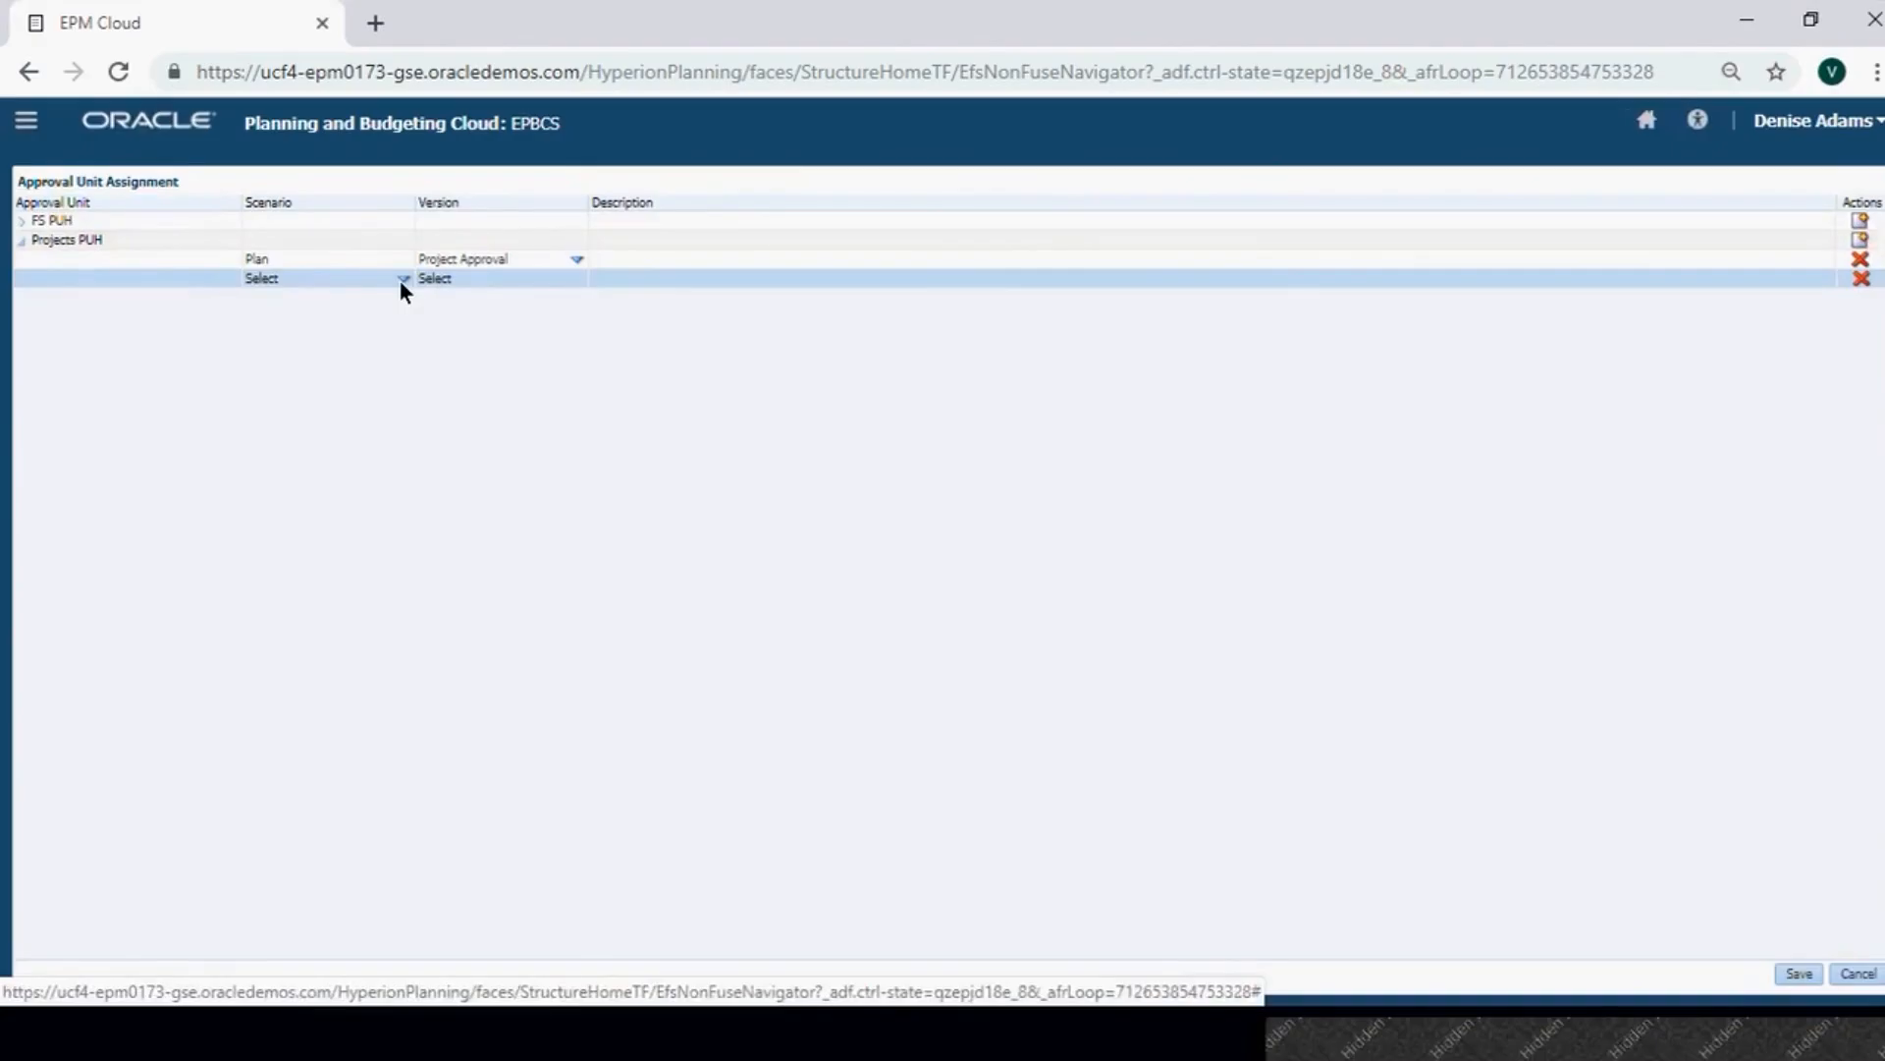
left_click(400, 279)
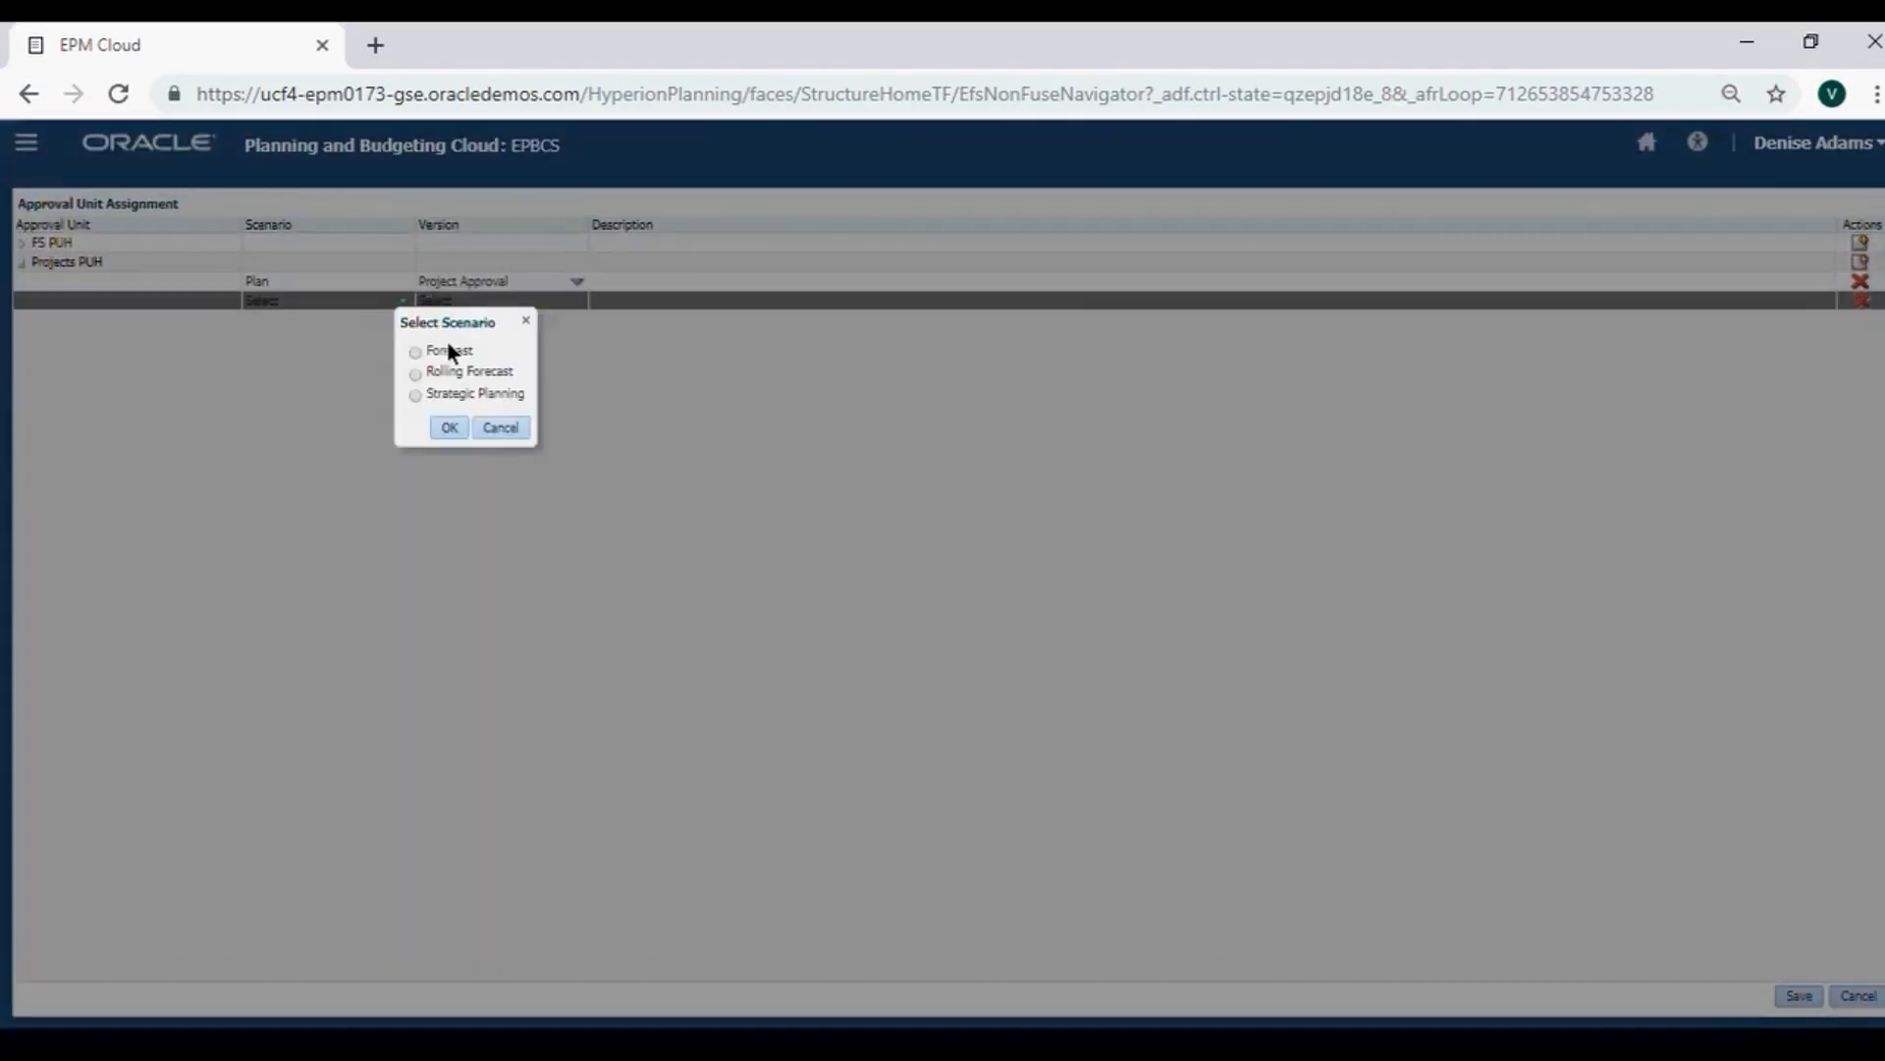
left_click(495, 428)
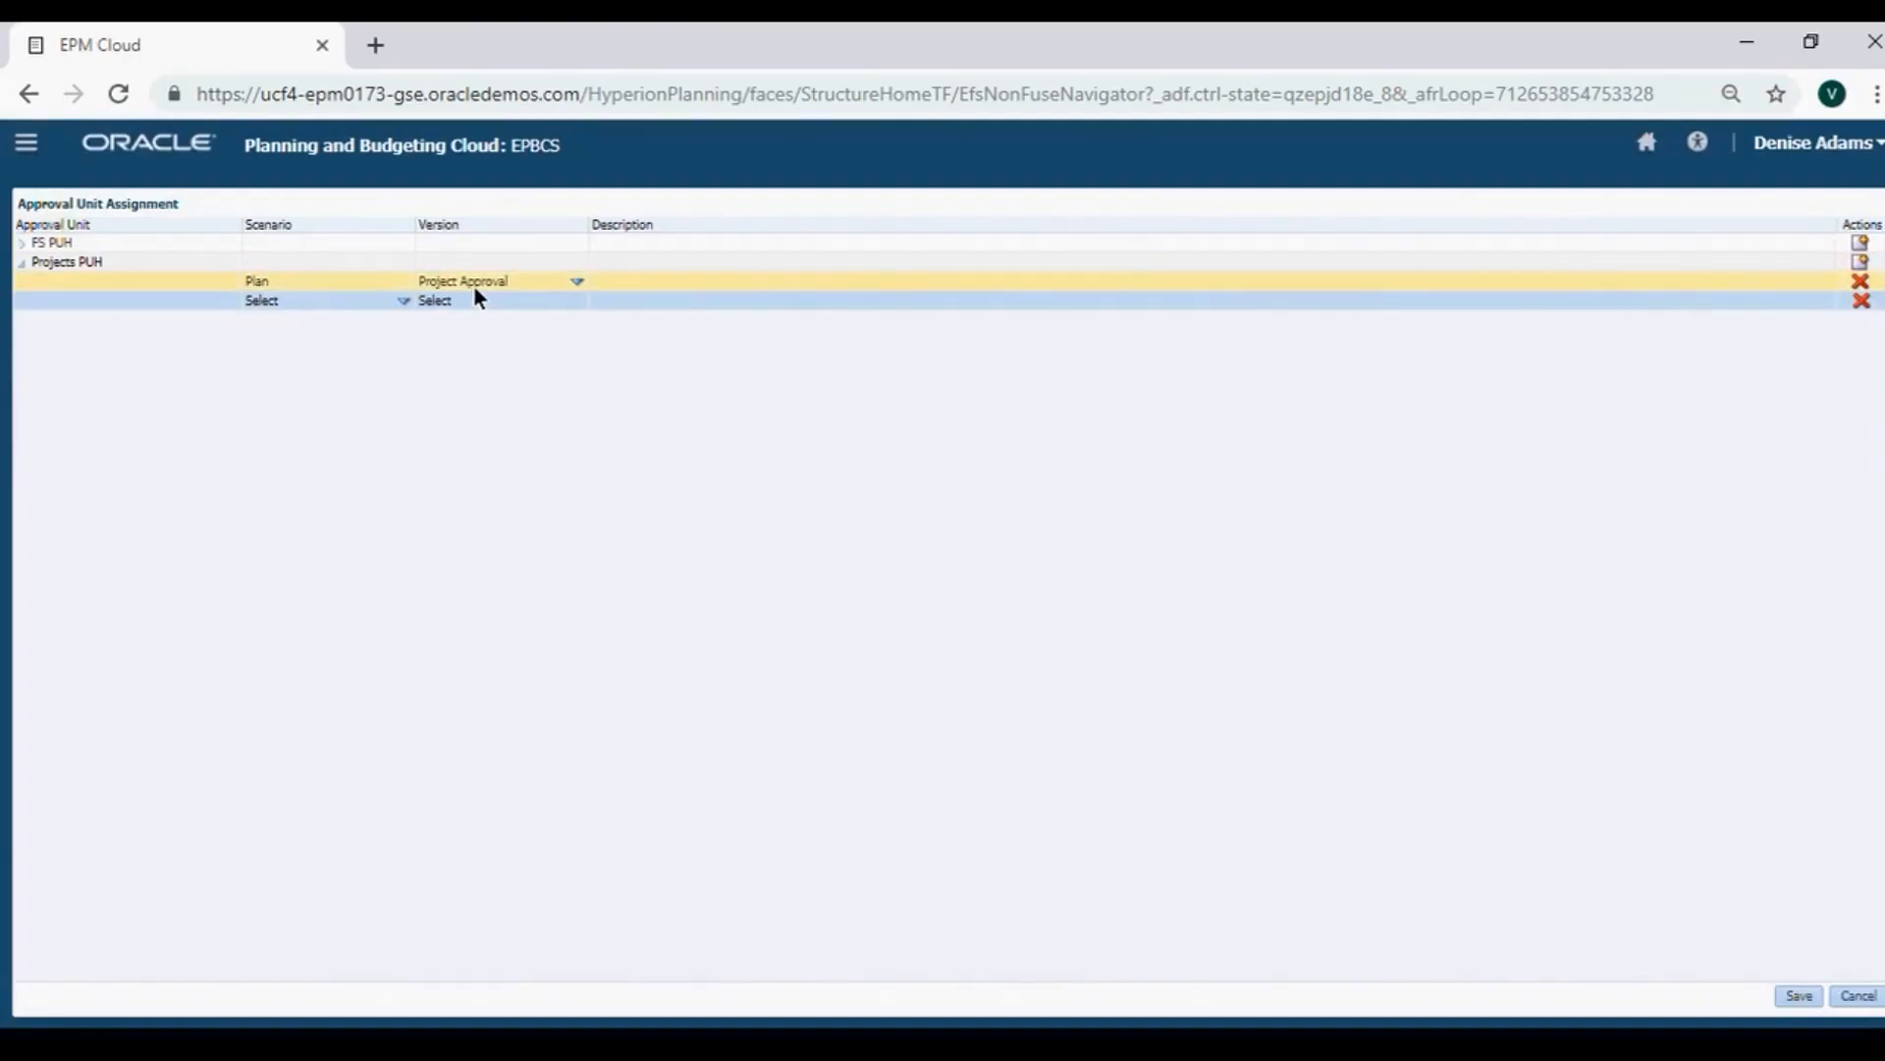
left_click(1832, 996)
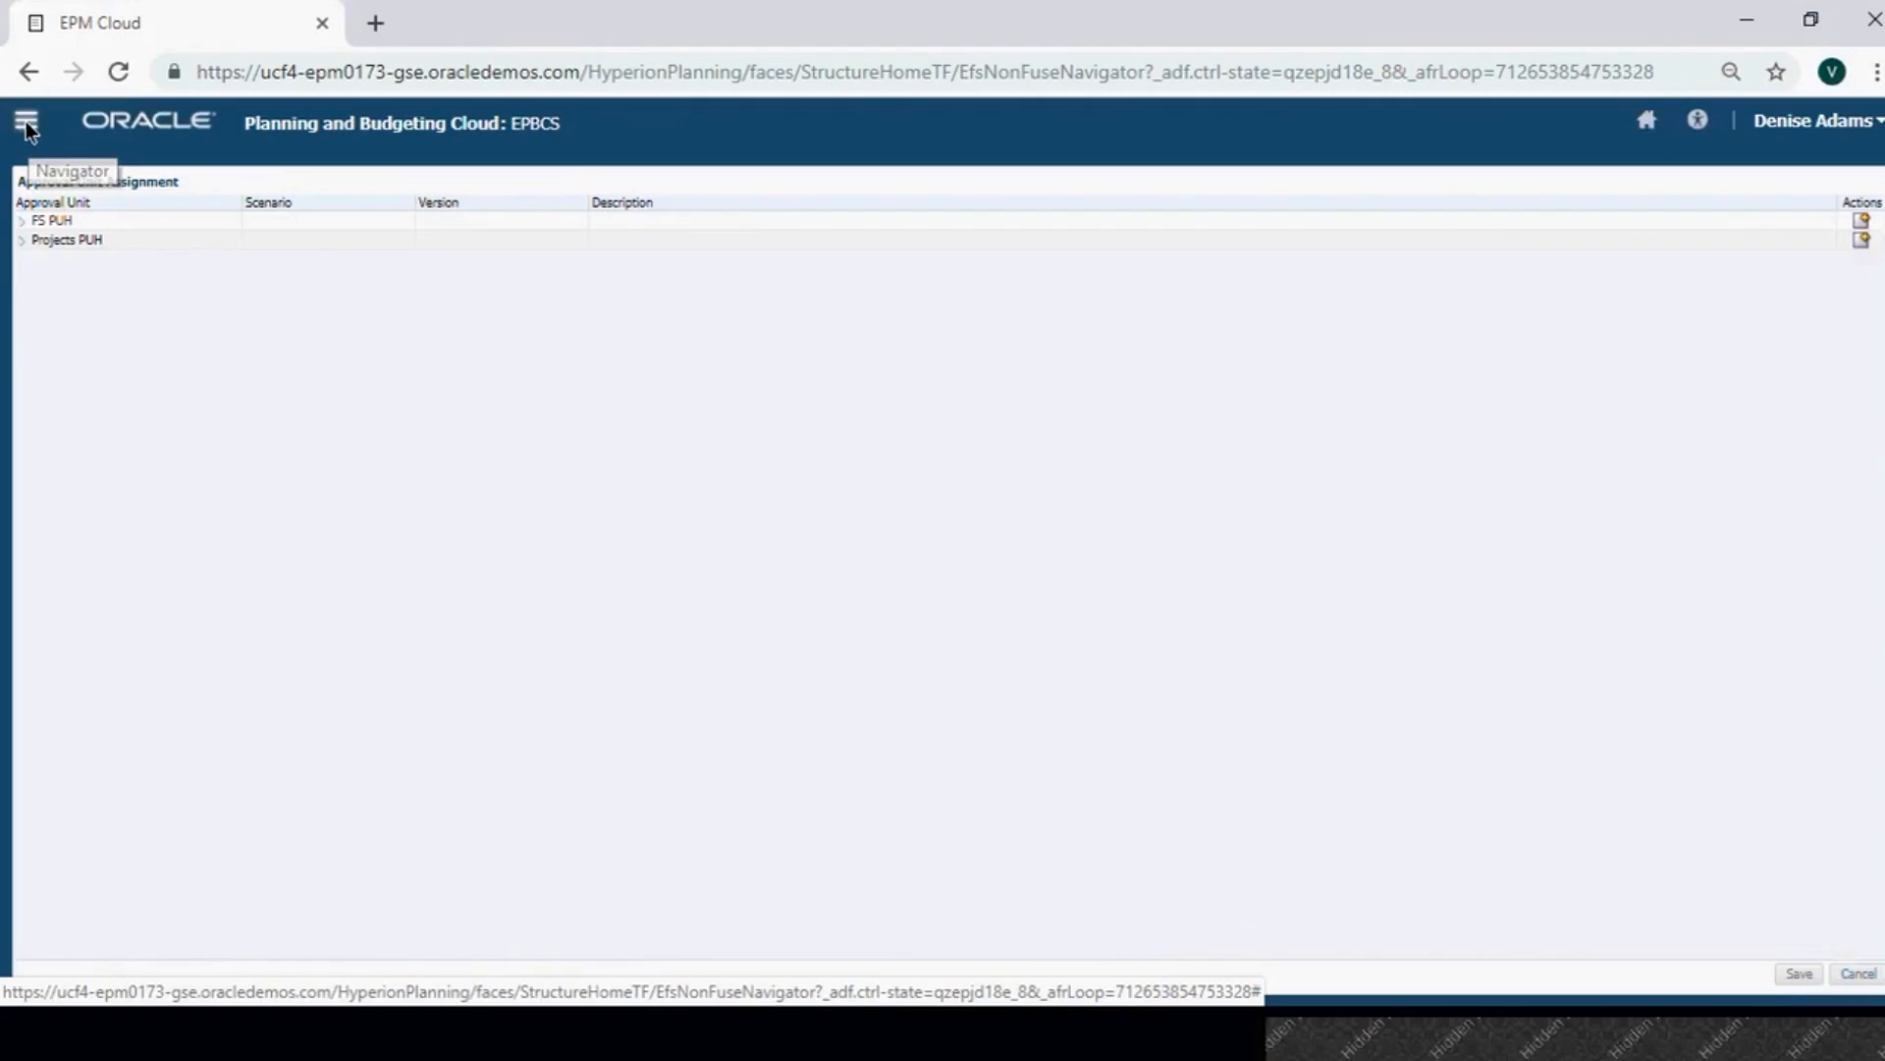
left_click(26, 126)
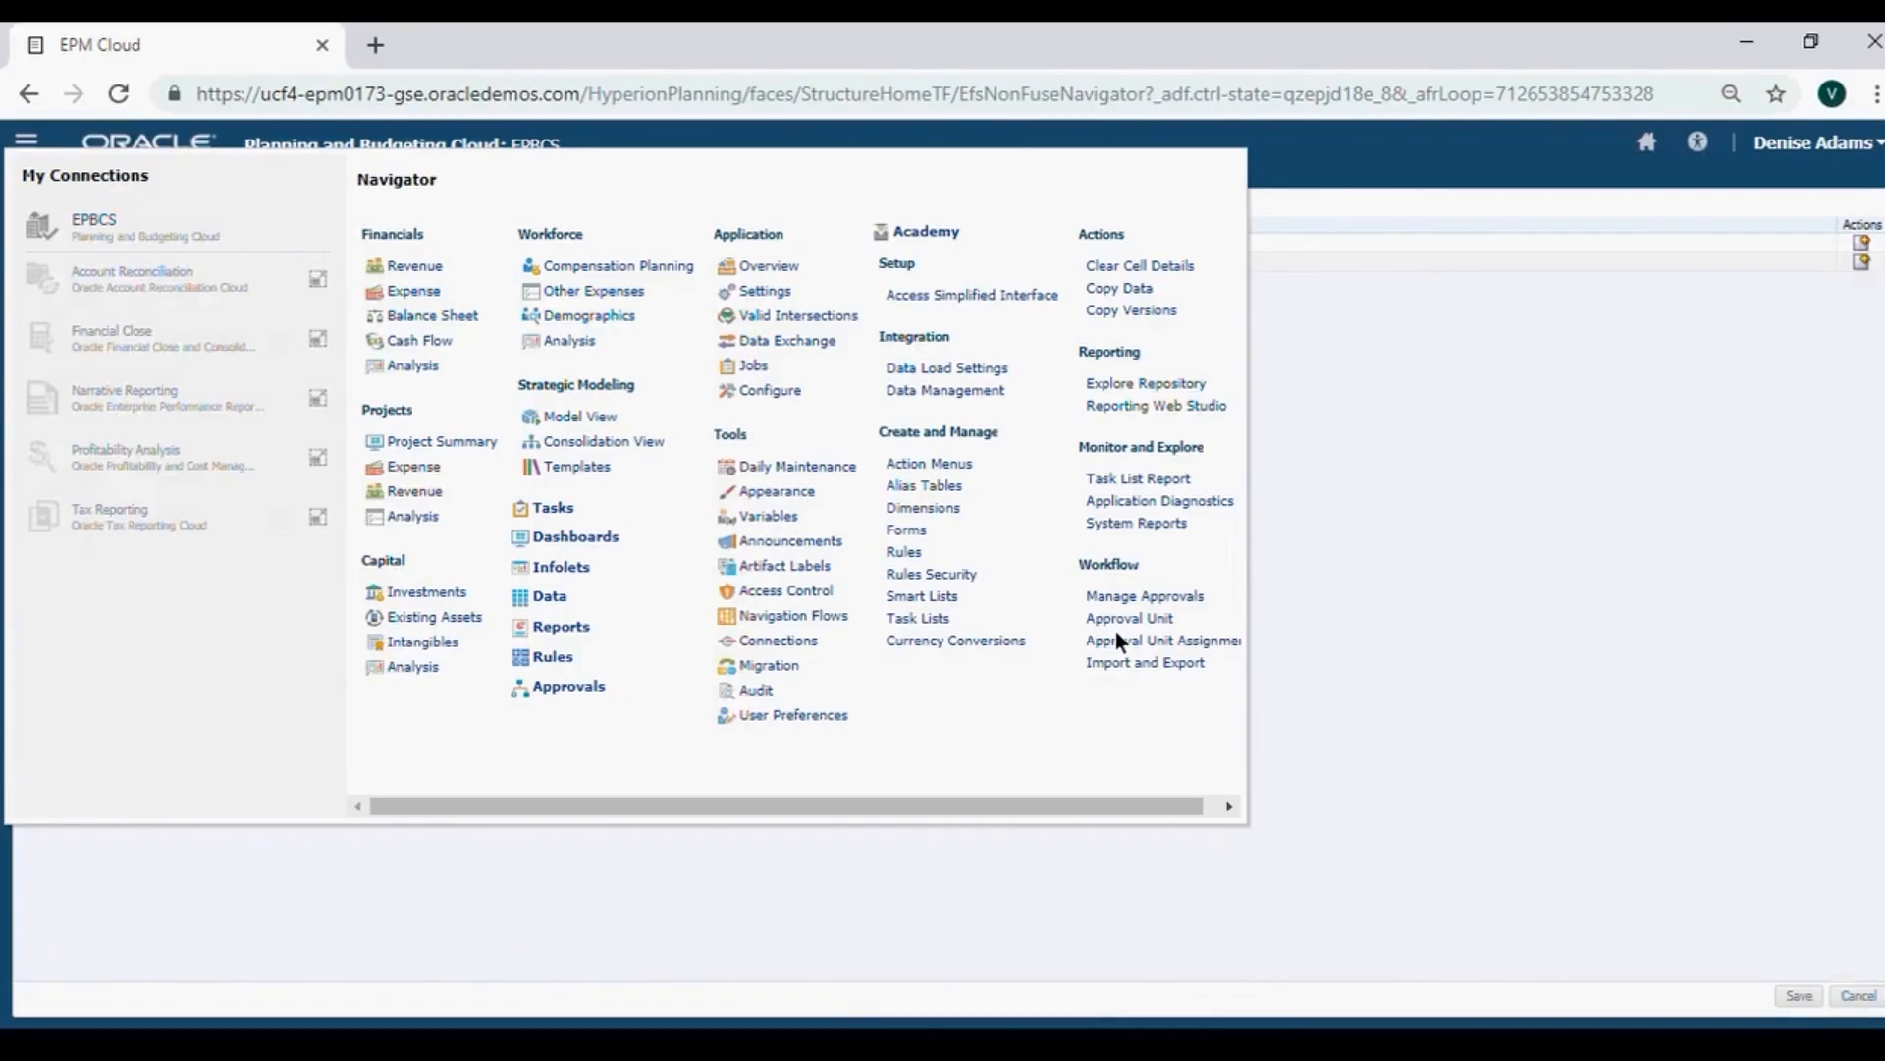
In Manage Approvals, load Scenario Plan with Version Project Approval and switch to Tree View.
left_click(1115, 632)
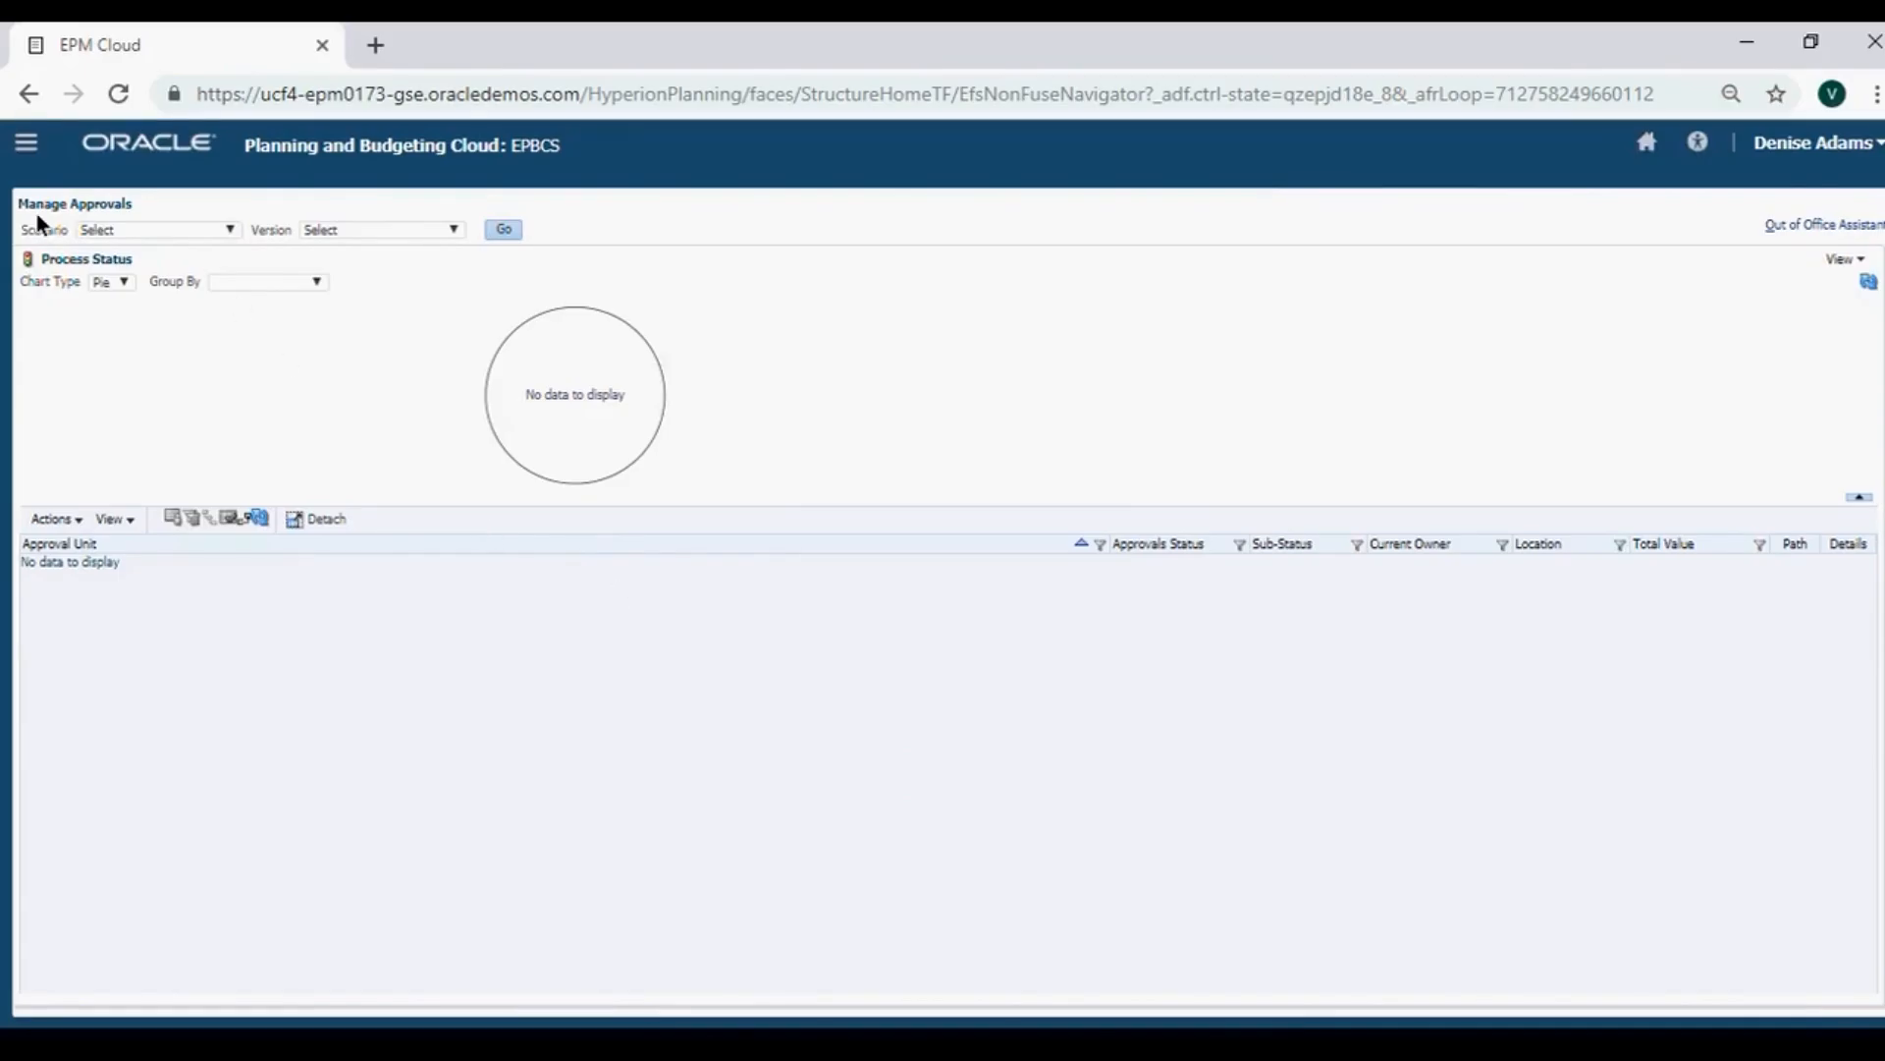
left_click(226, 230)
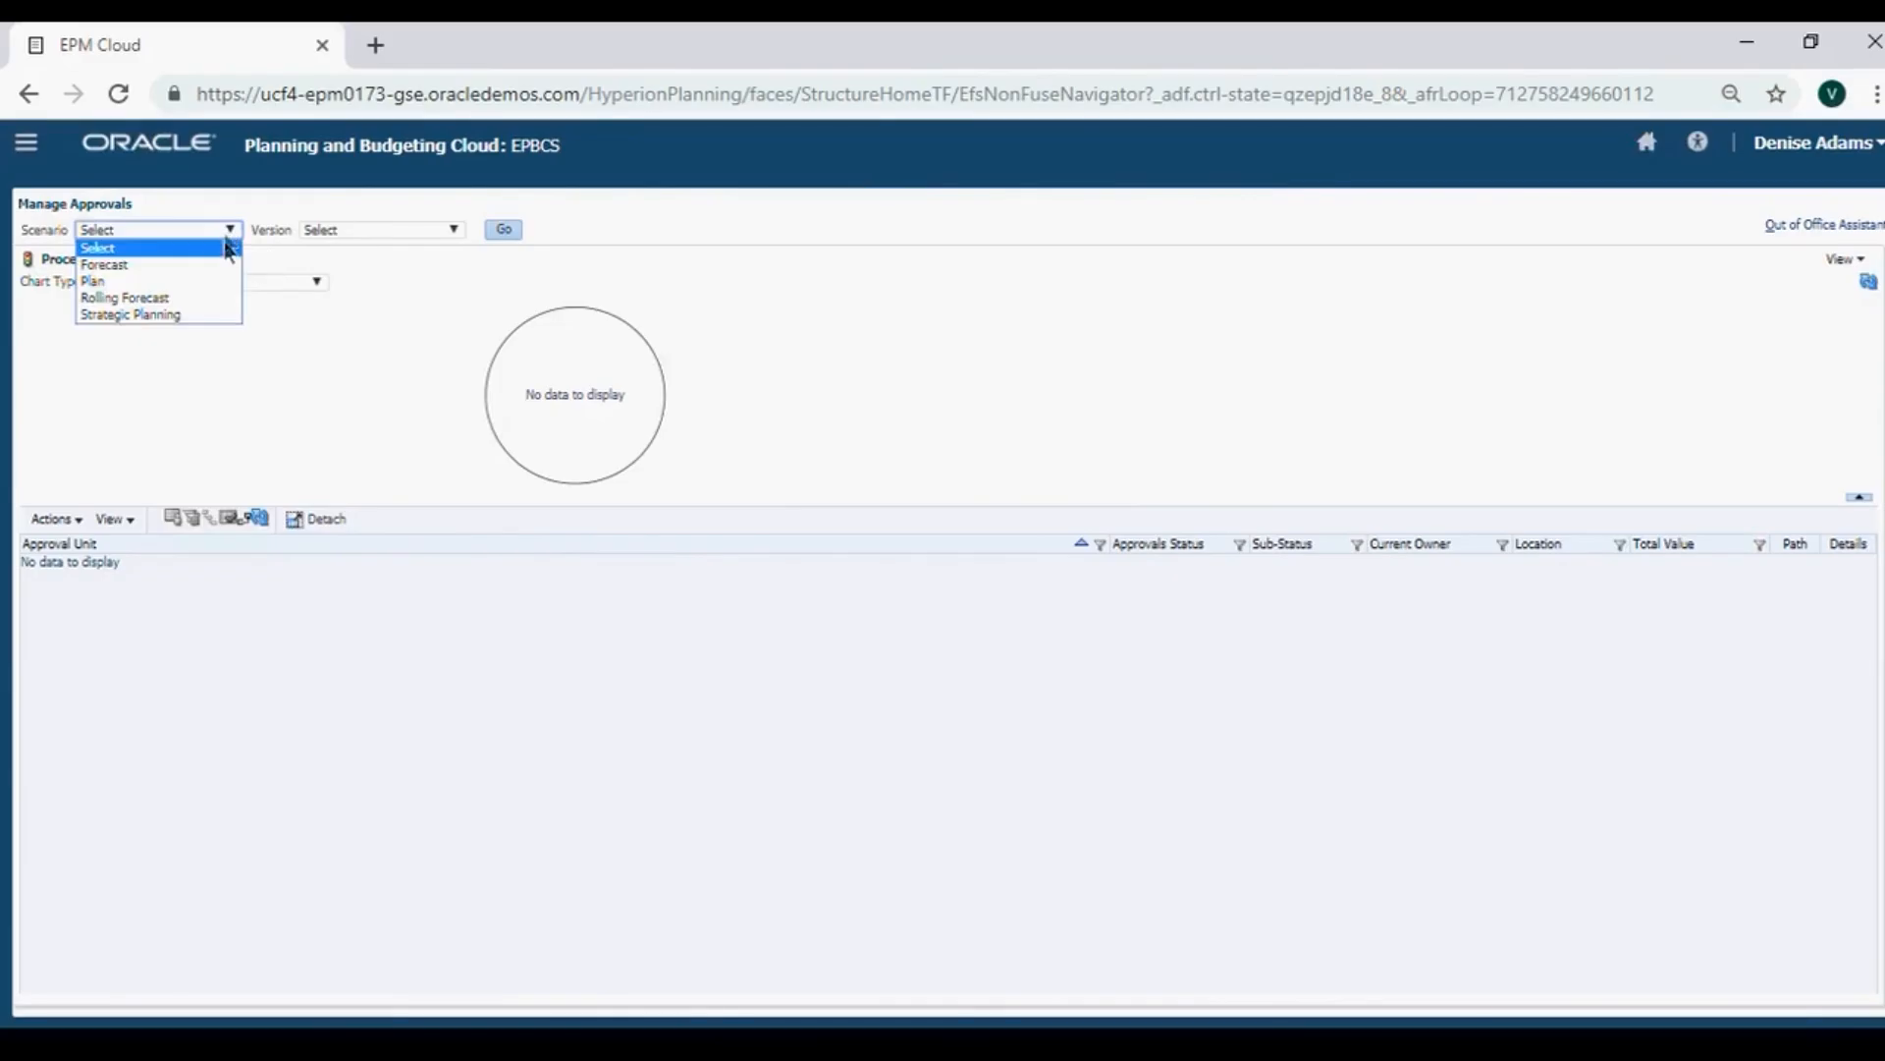
left_click(221, 281)
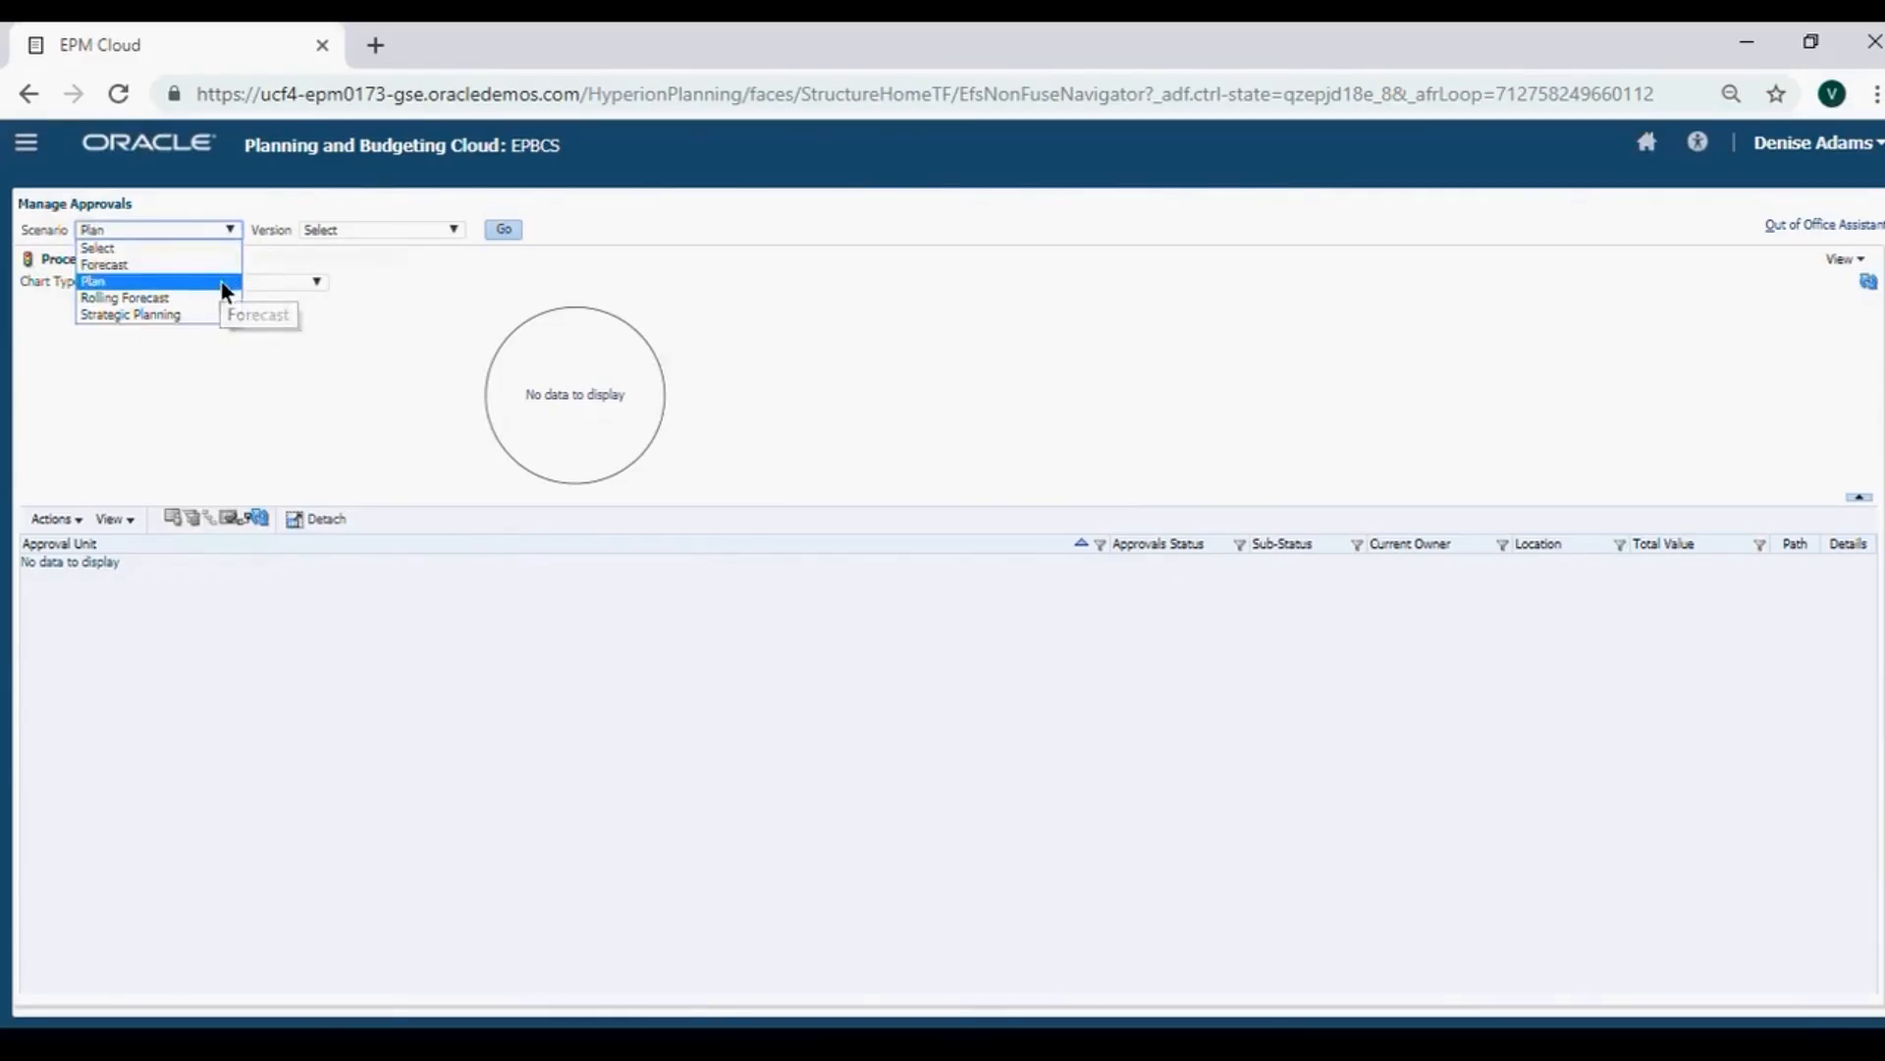
left_click(449, 232)
left_click(438, 275)
left_click(507, 230)
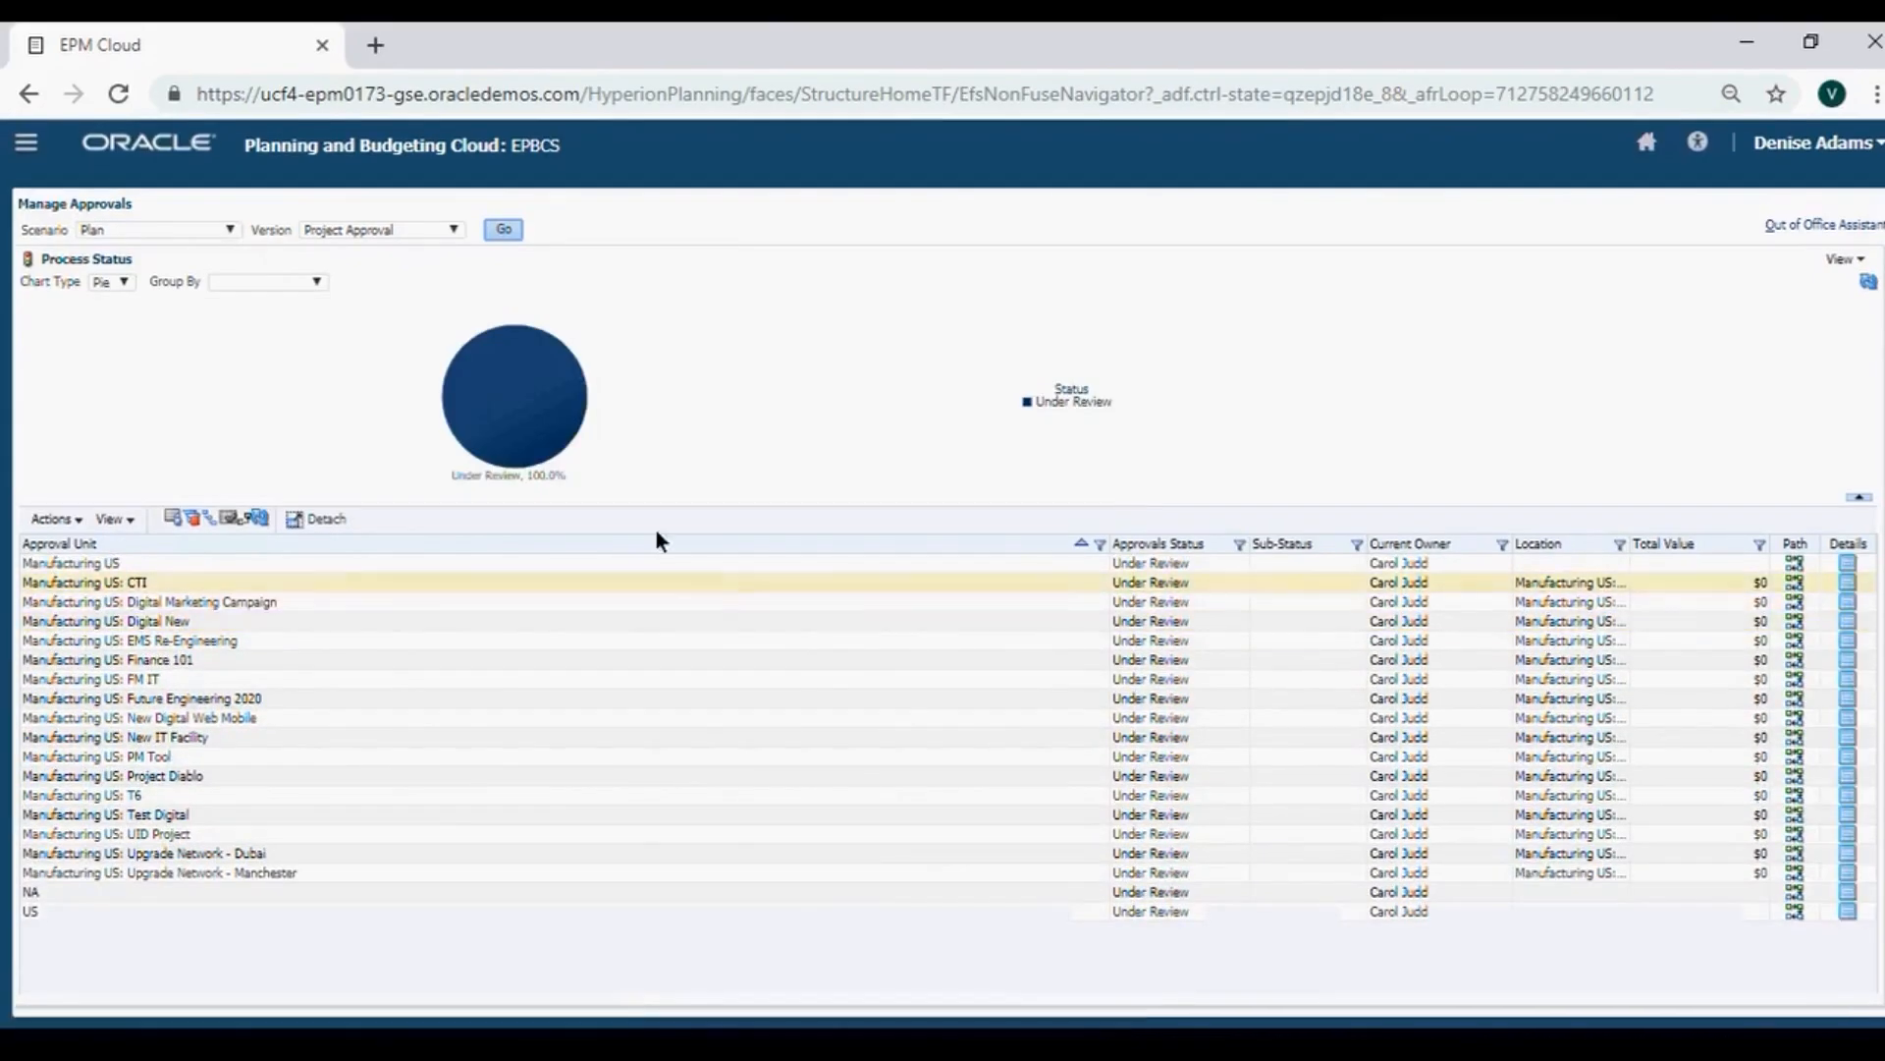
left_click(1859, 259)
left_click(1813, 353)
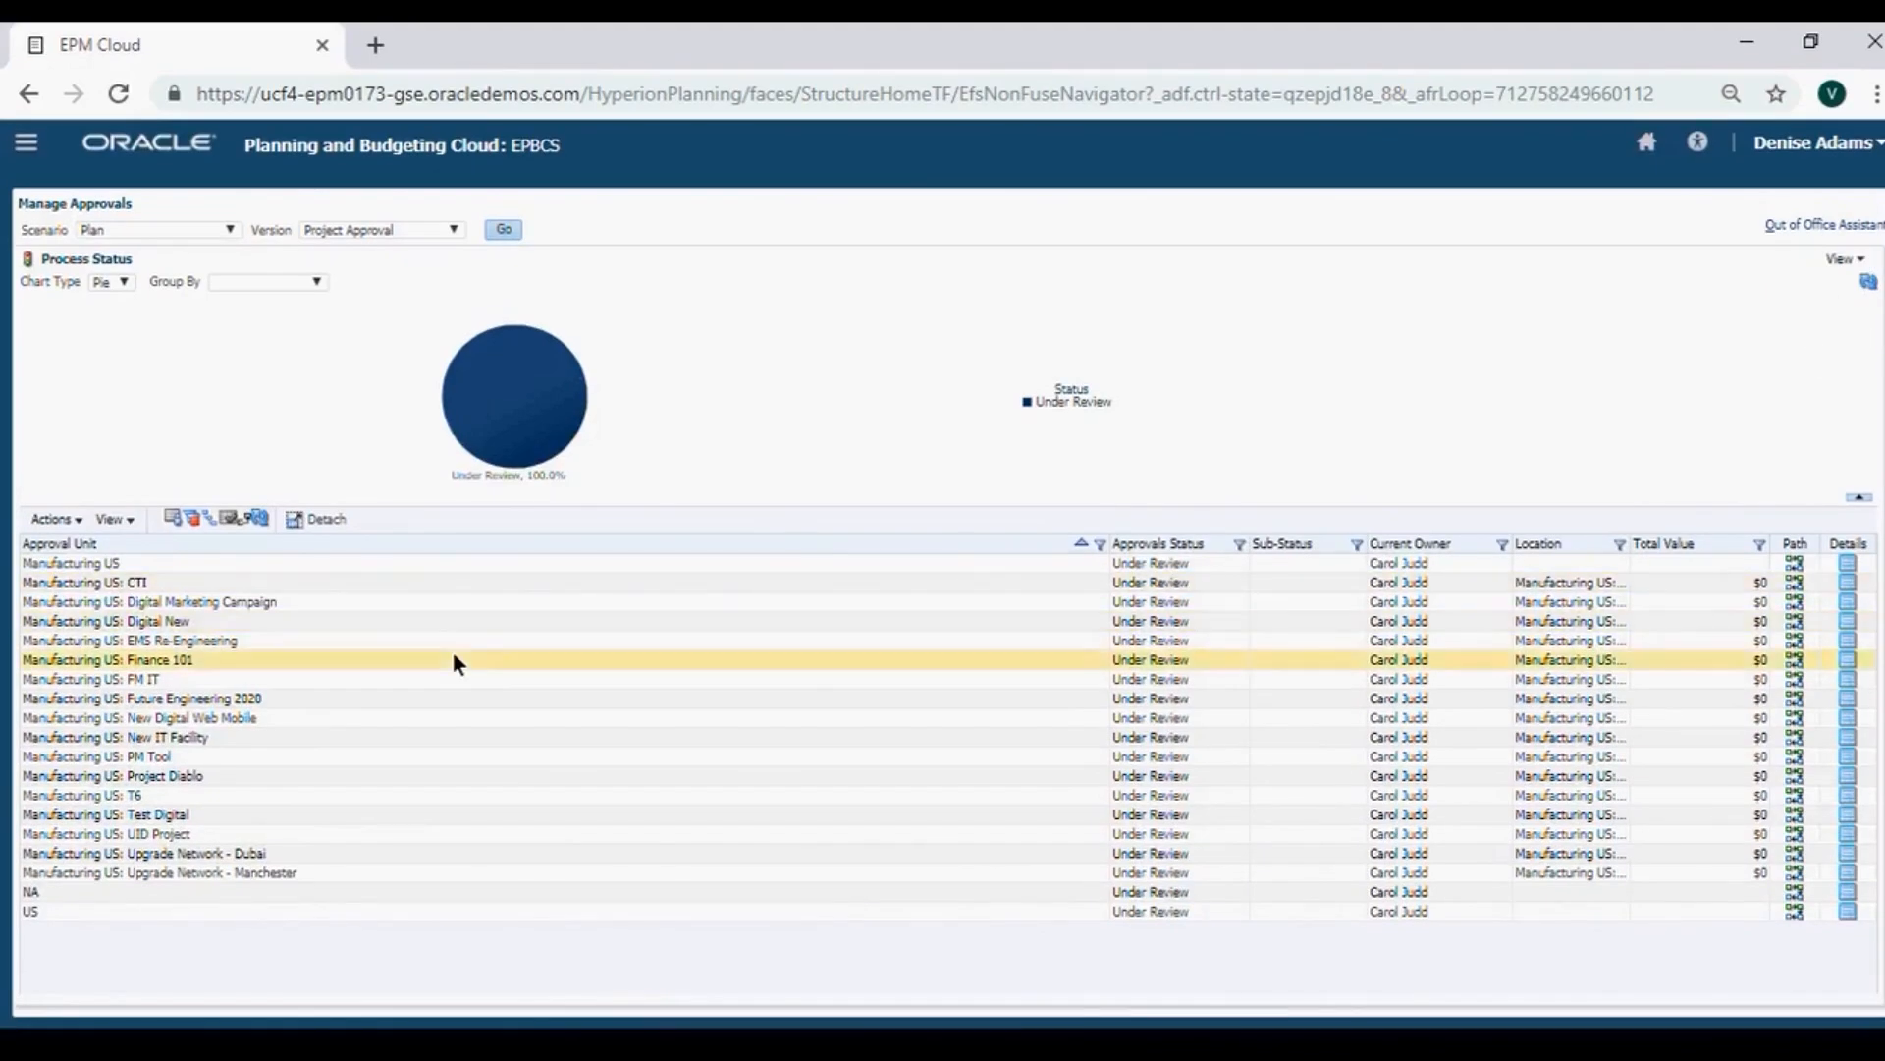
Expand Projects PUH > NA > US > Manufacturing US and browse projects like FM IT, Project Diablo and PM Tool.
left_click(26, 326)
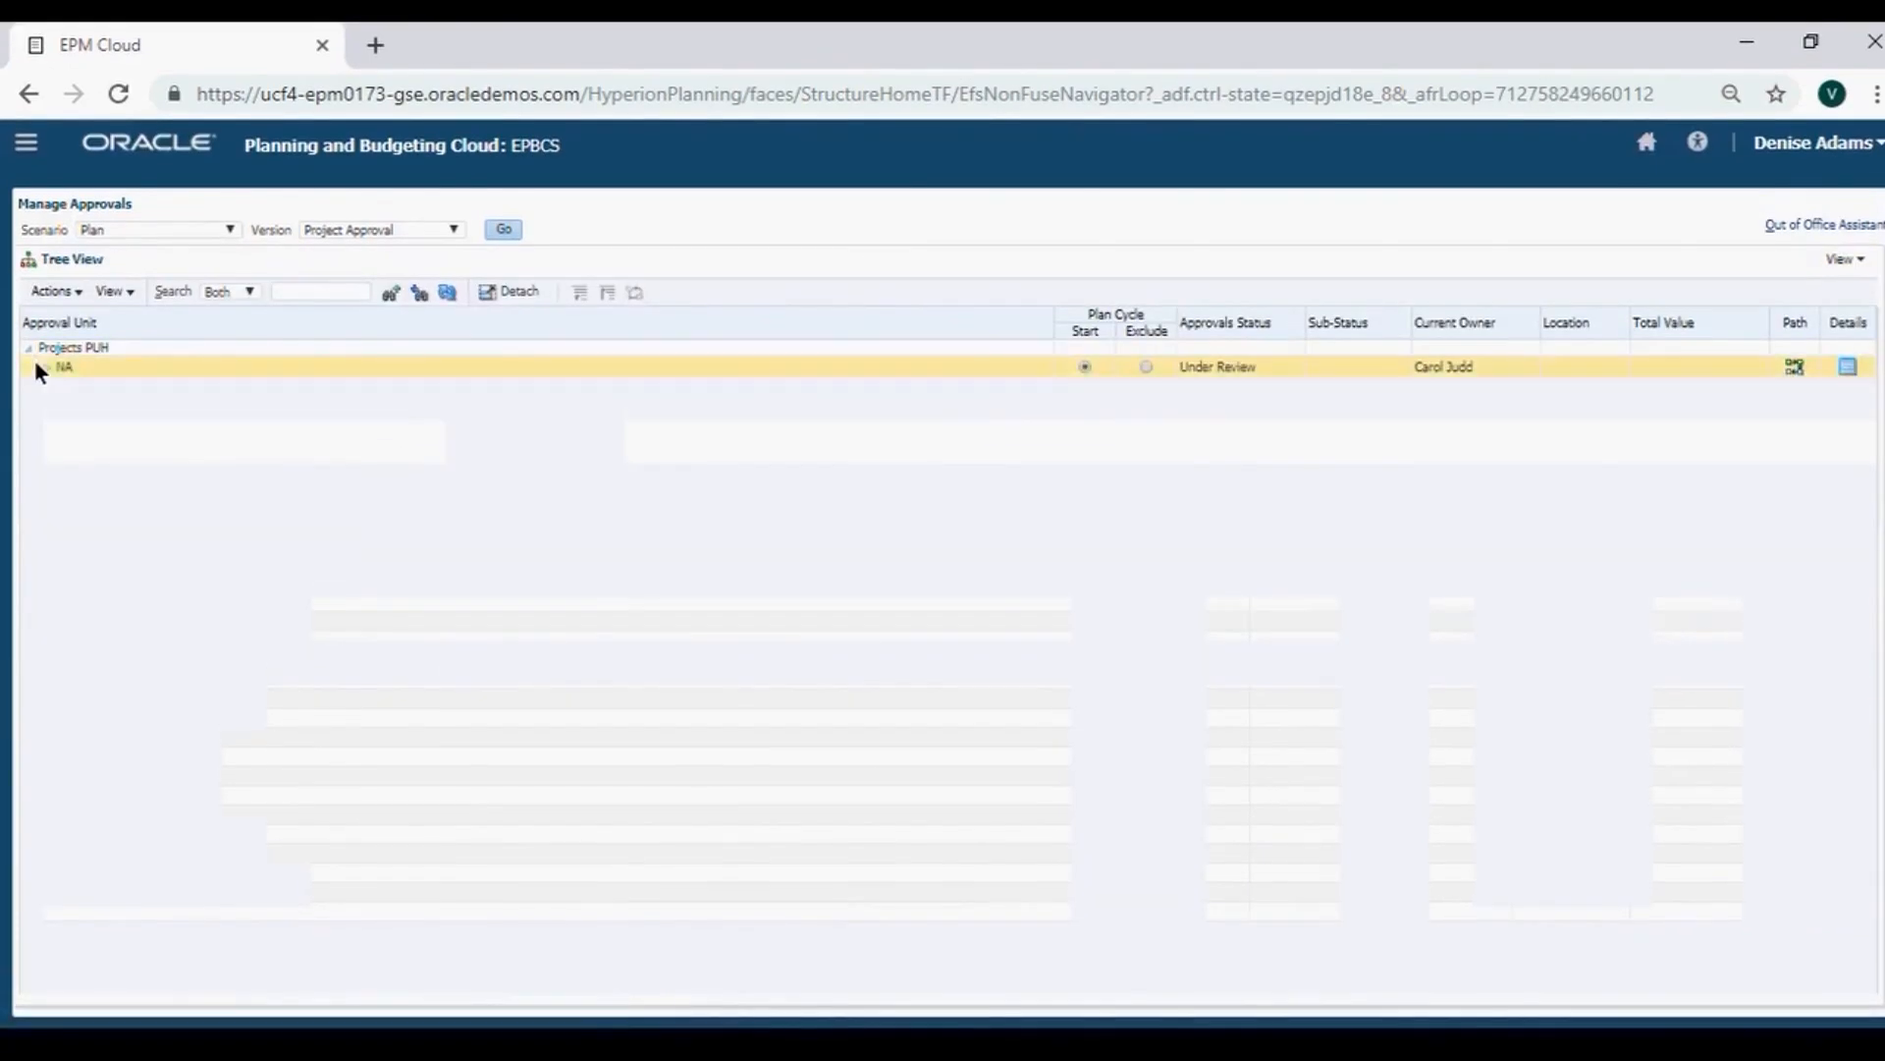
left_click(44, 346)
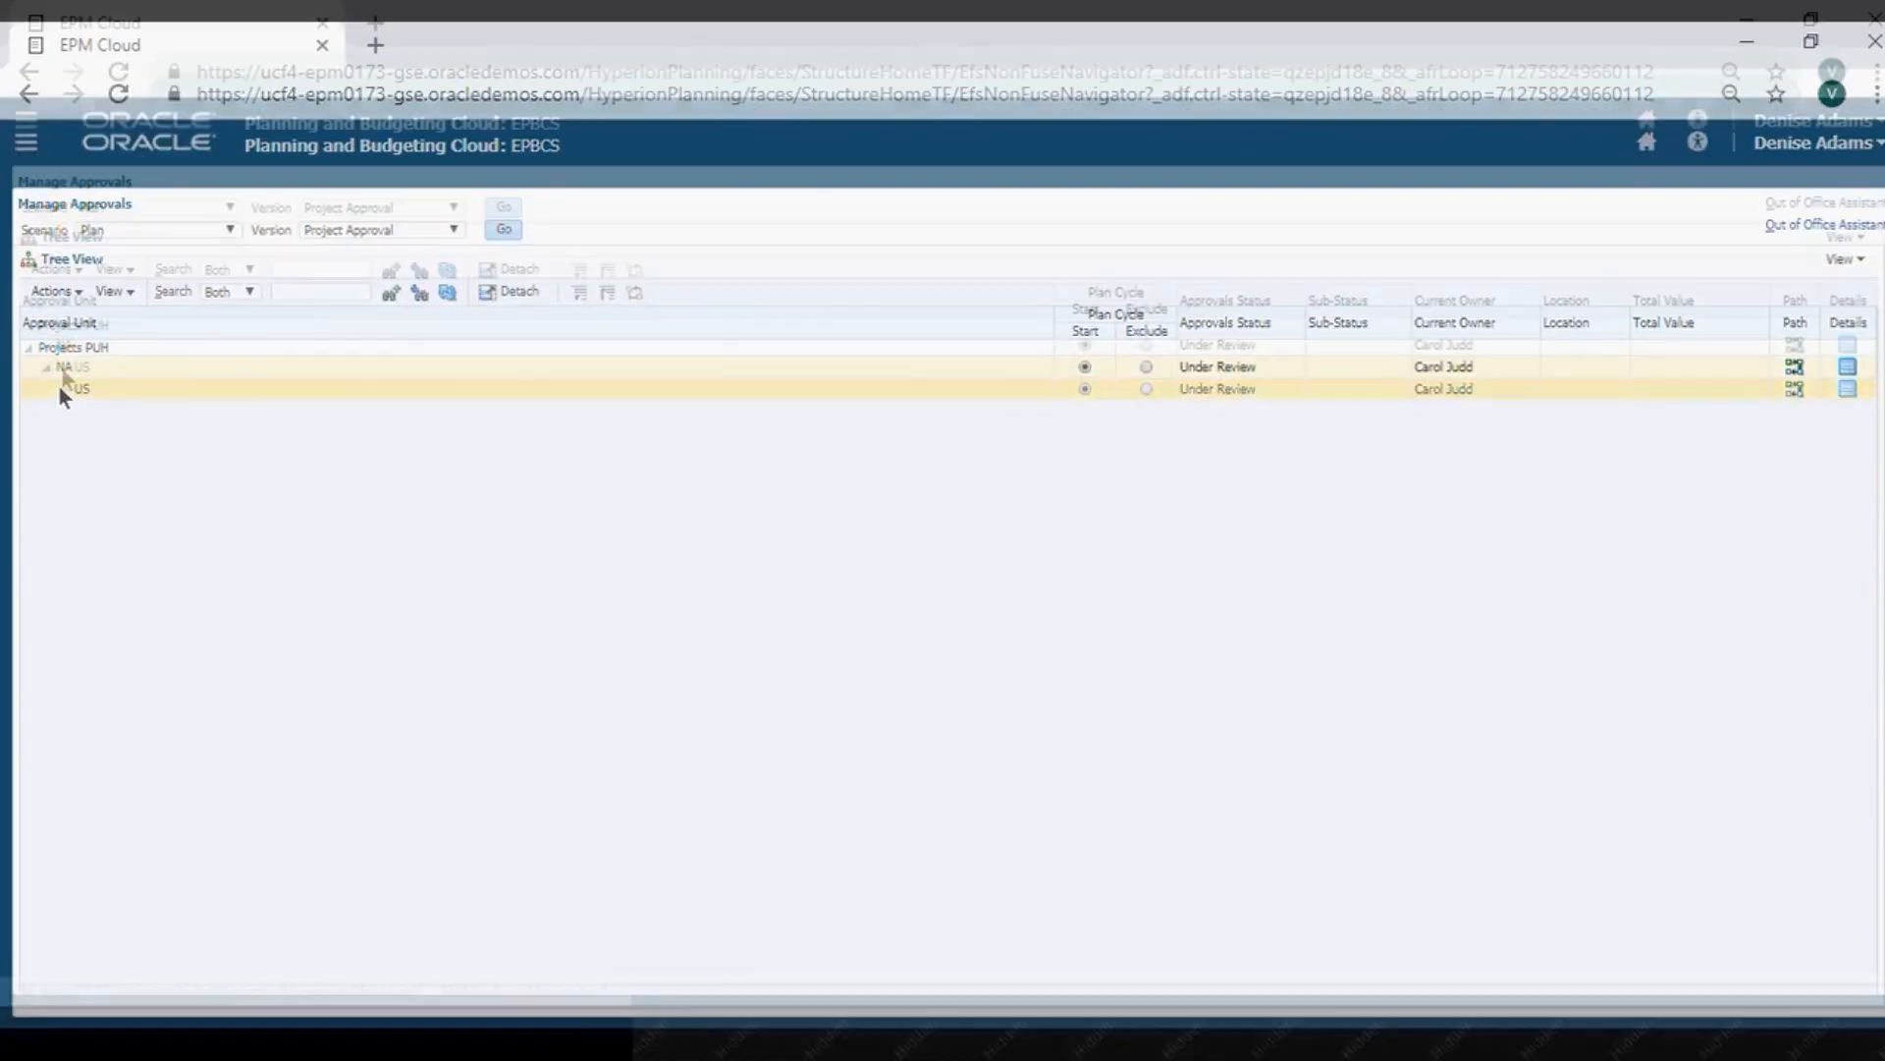
left_click(63, 368)
left_click(69, 385)
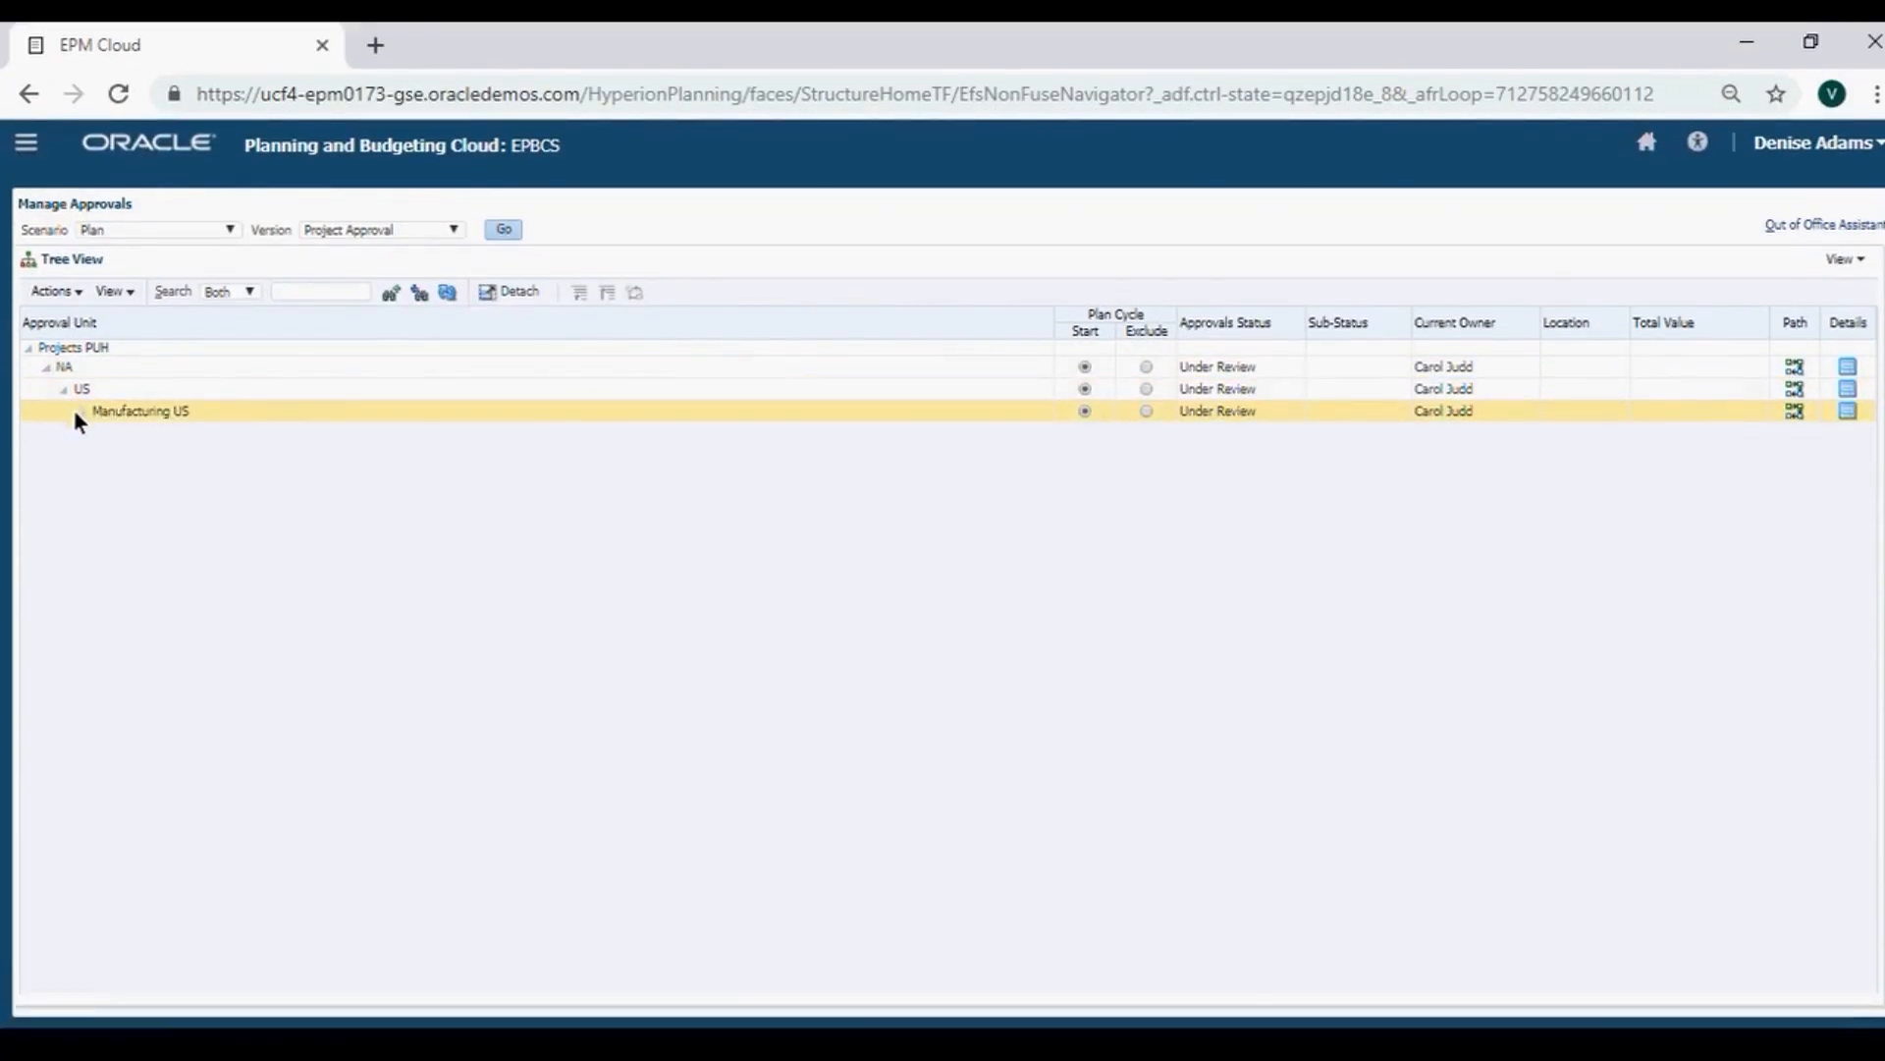
left_click(81, 390)
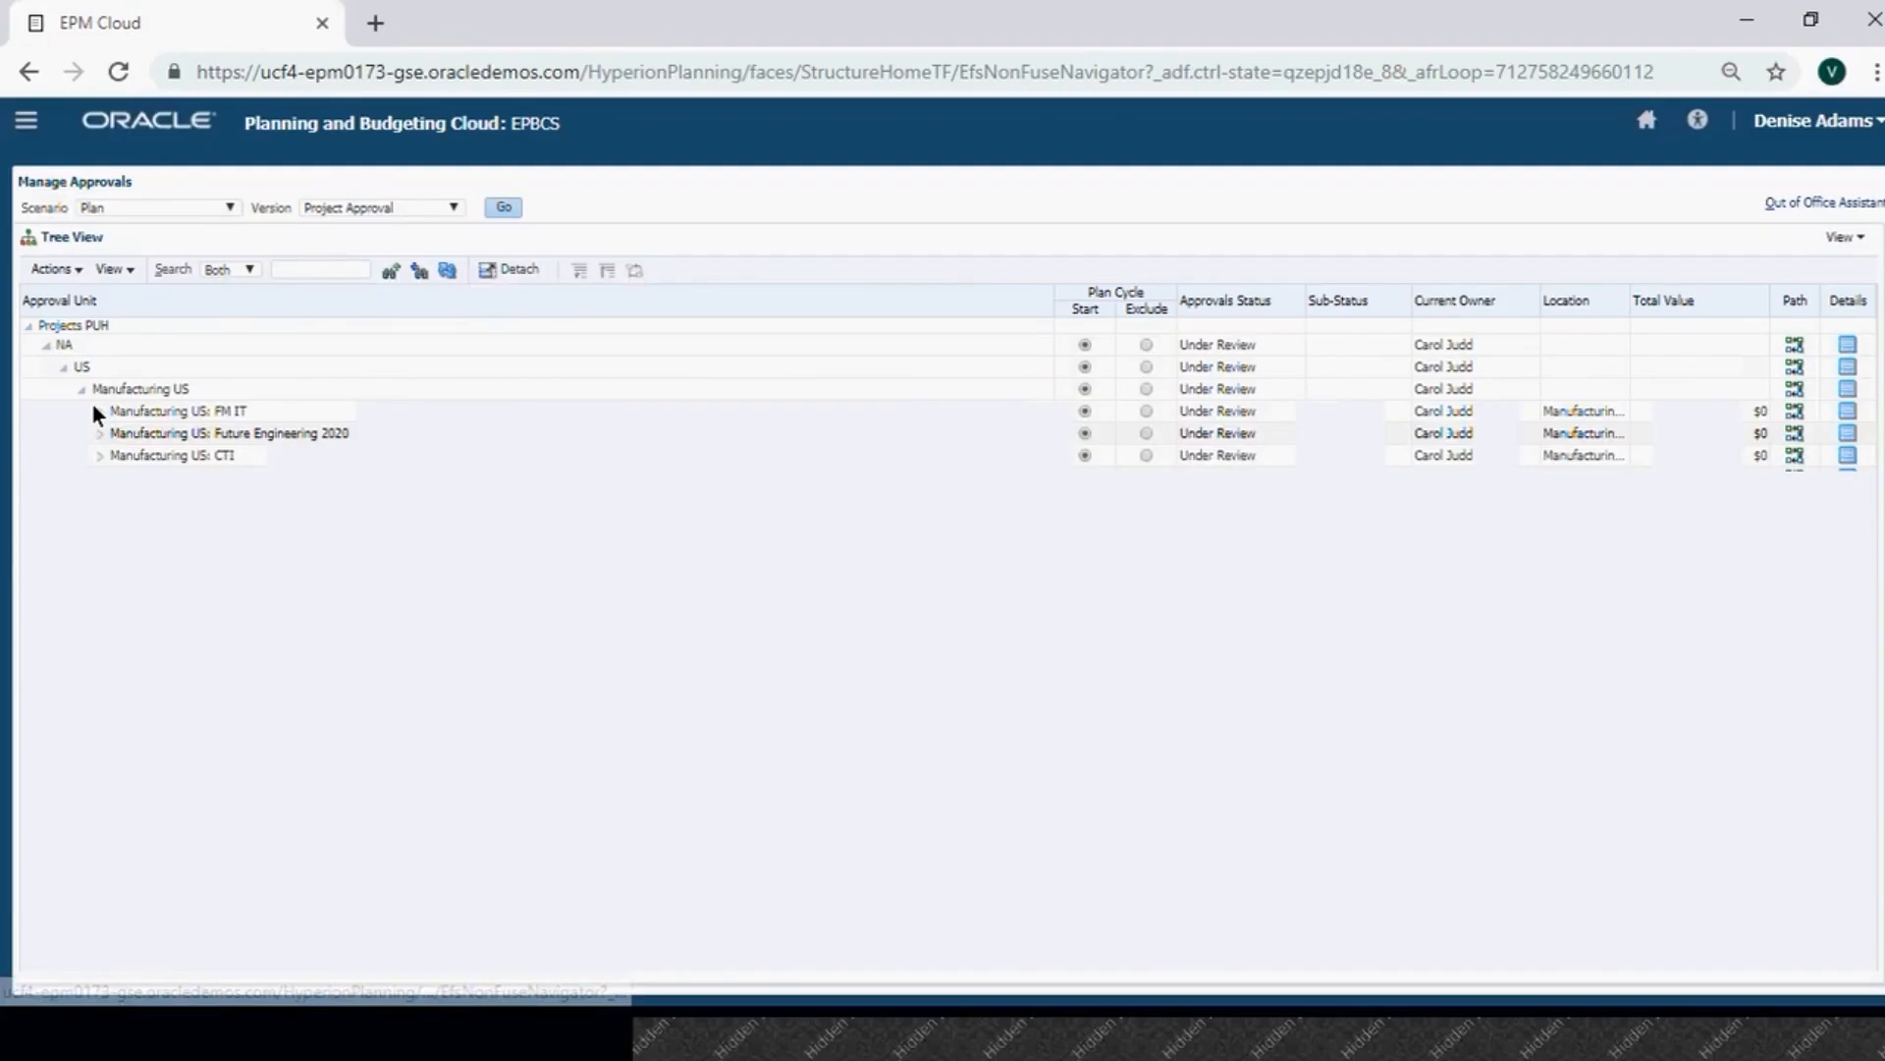
left_click(94, 410)
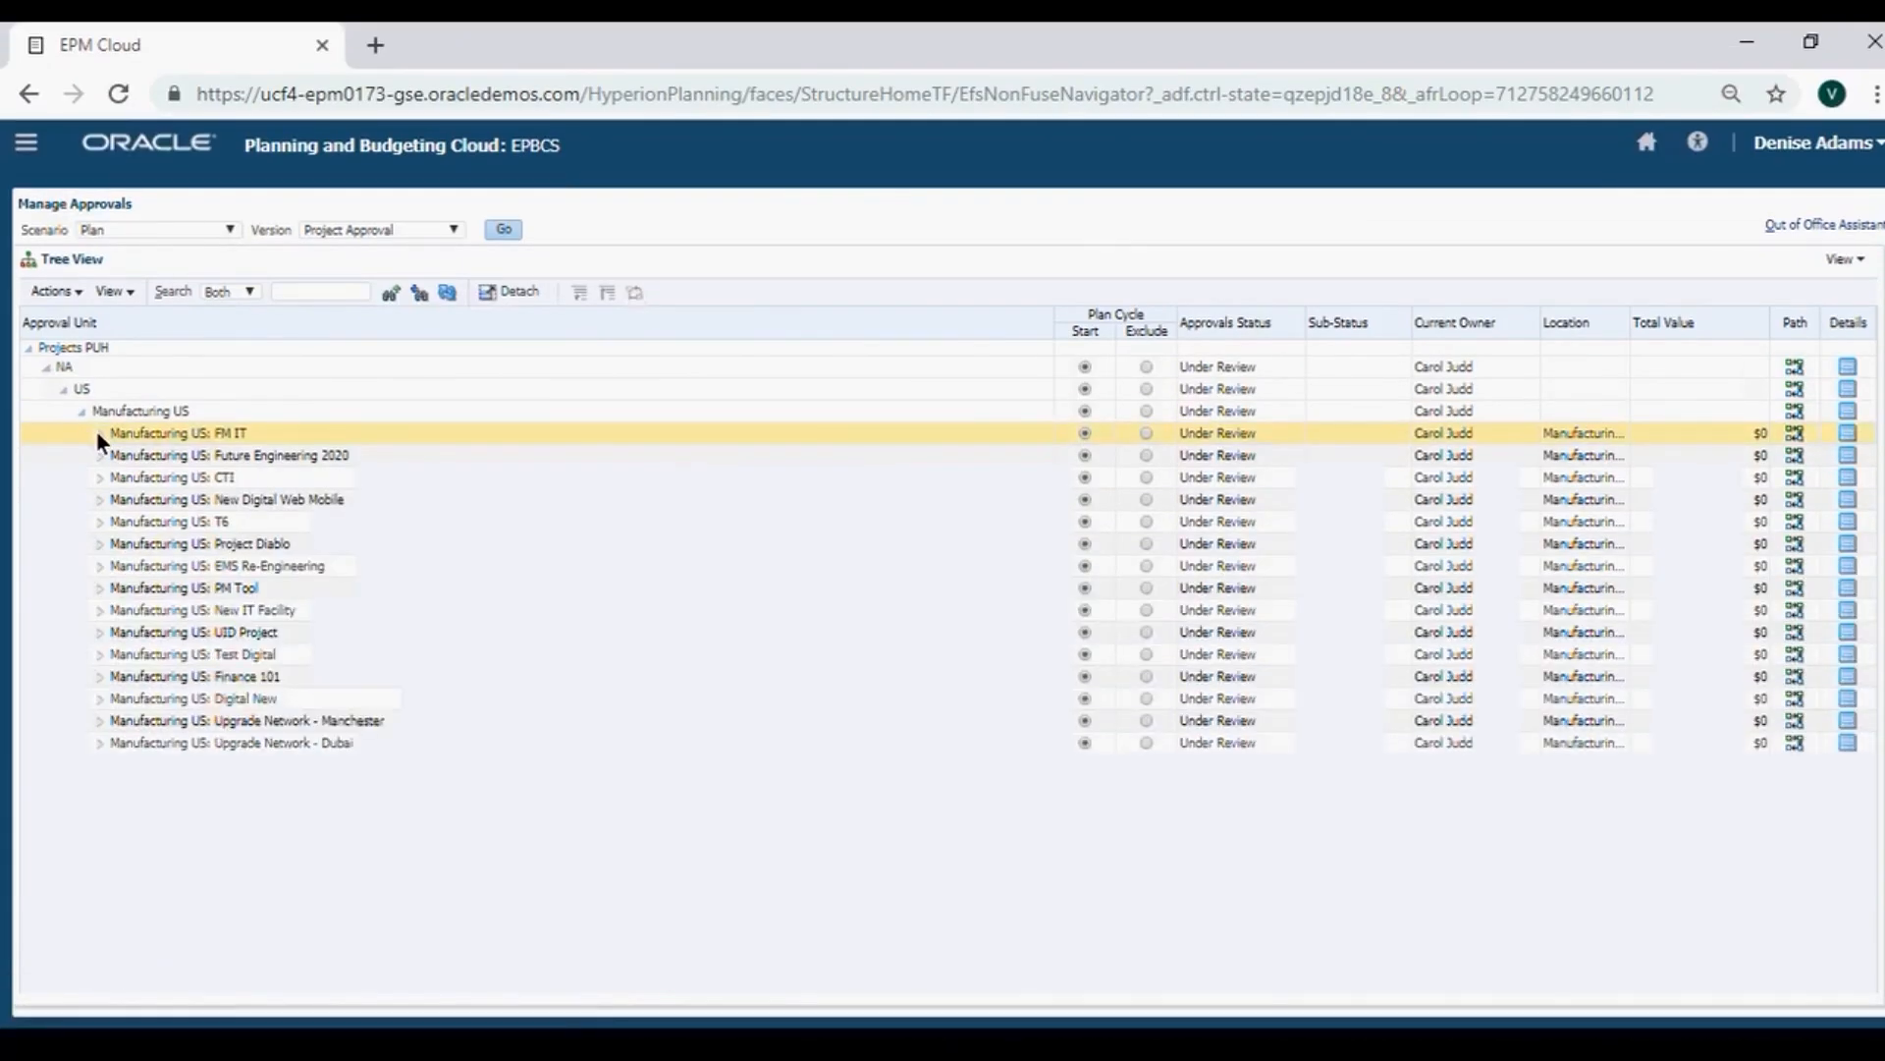
left_click(168, 543)
left_click(201, 587)
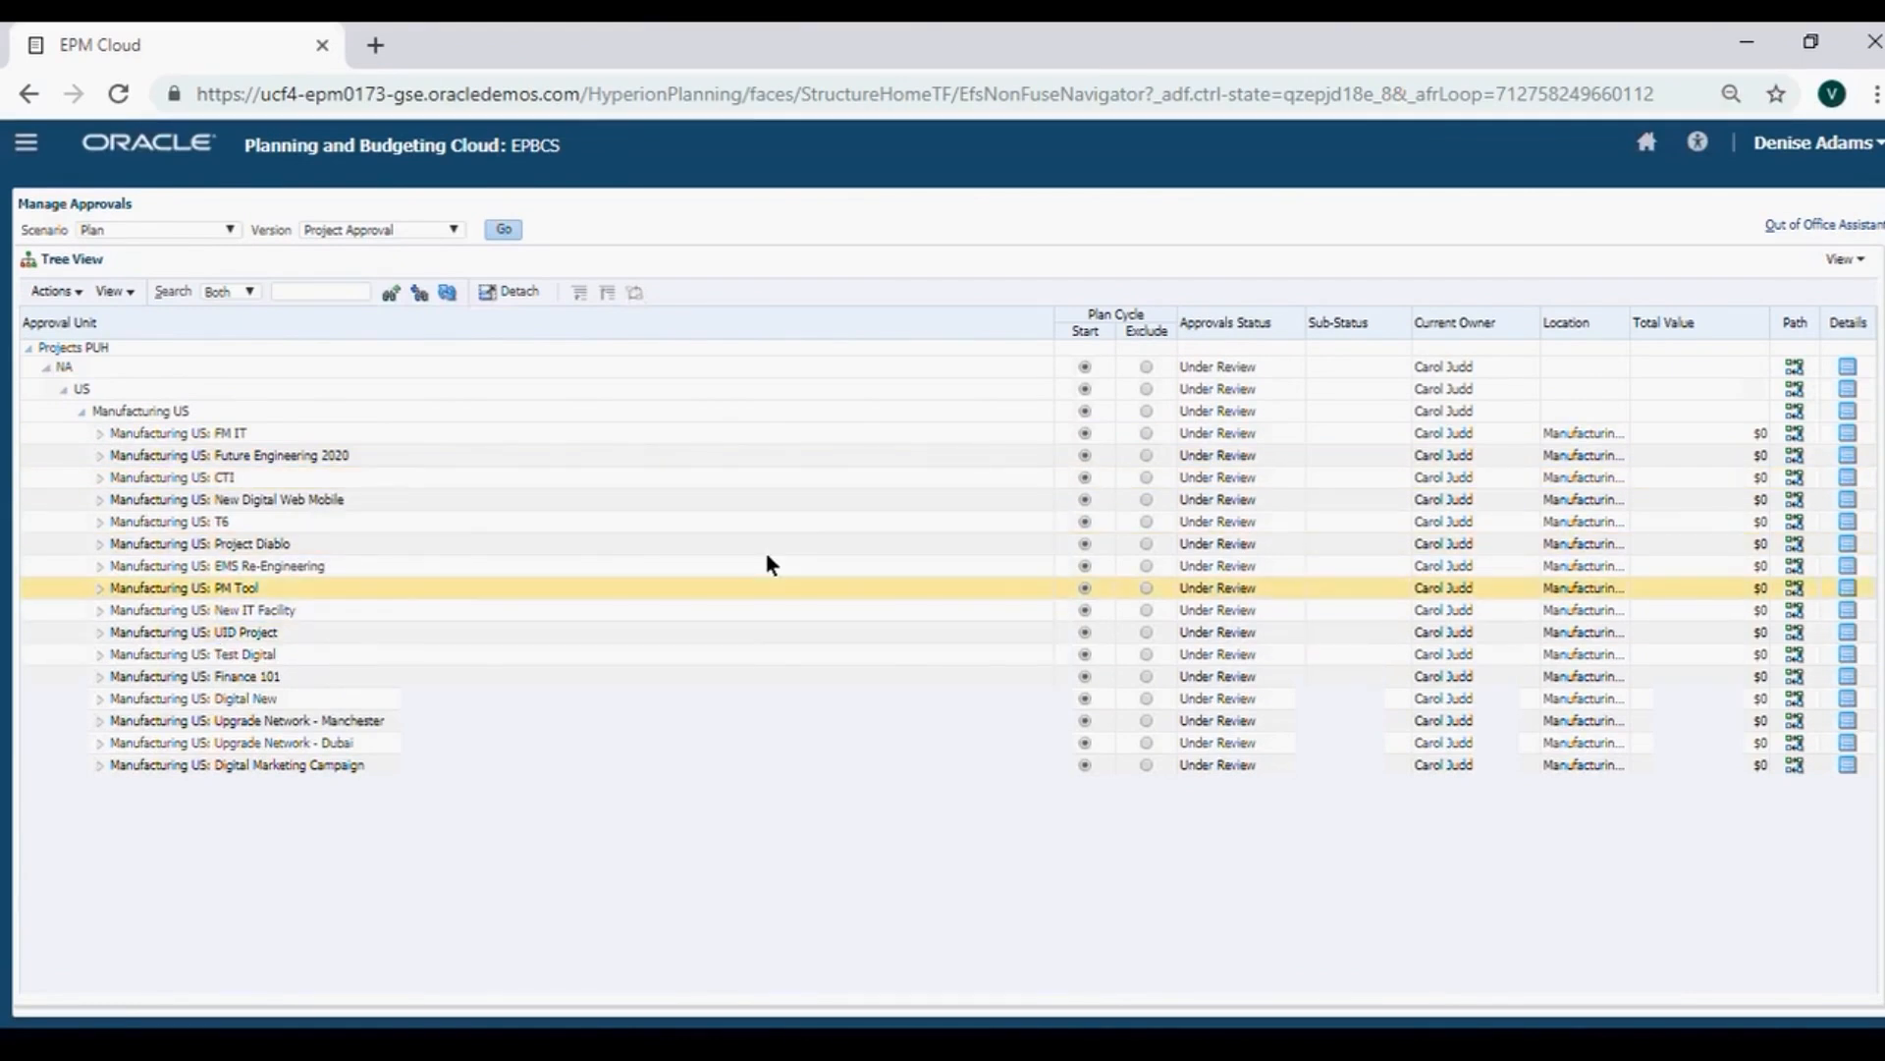
key("Up")
key("Up")
key("Up")
key("Up")
key("Up")
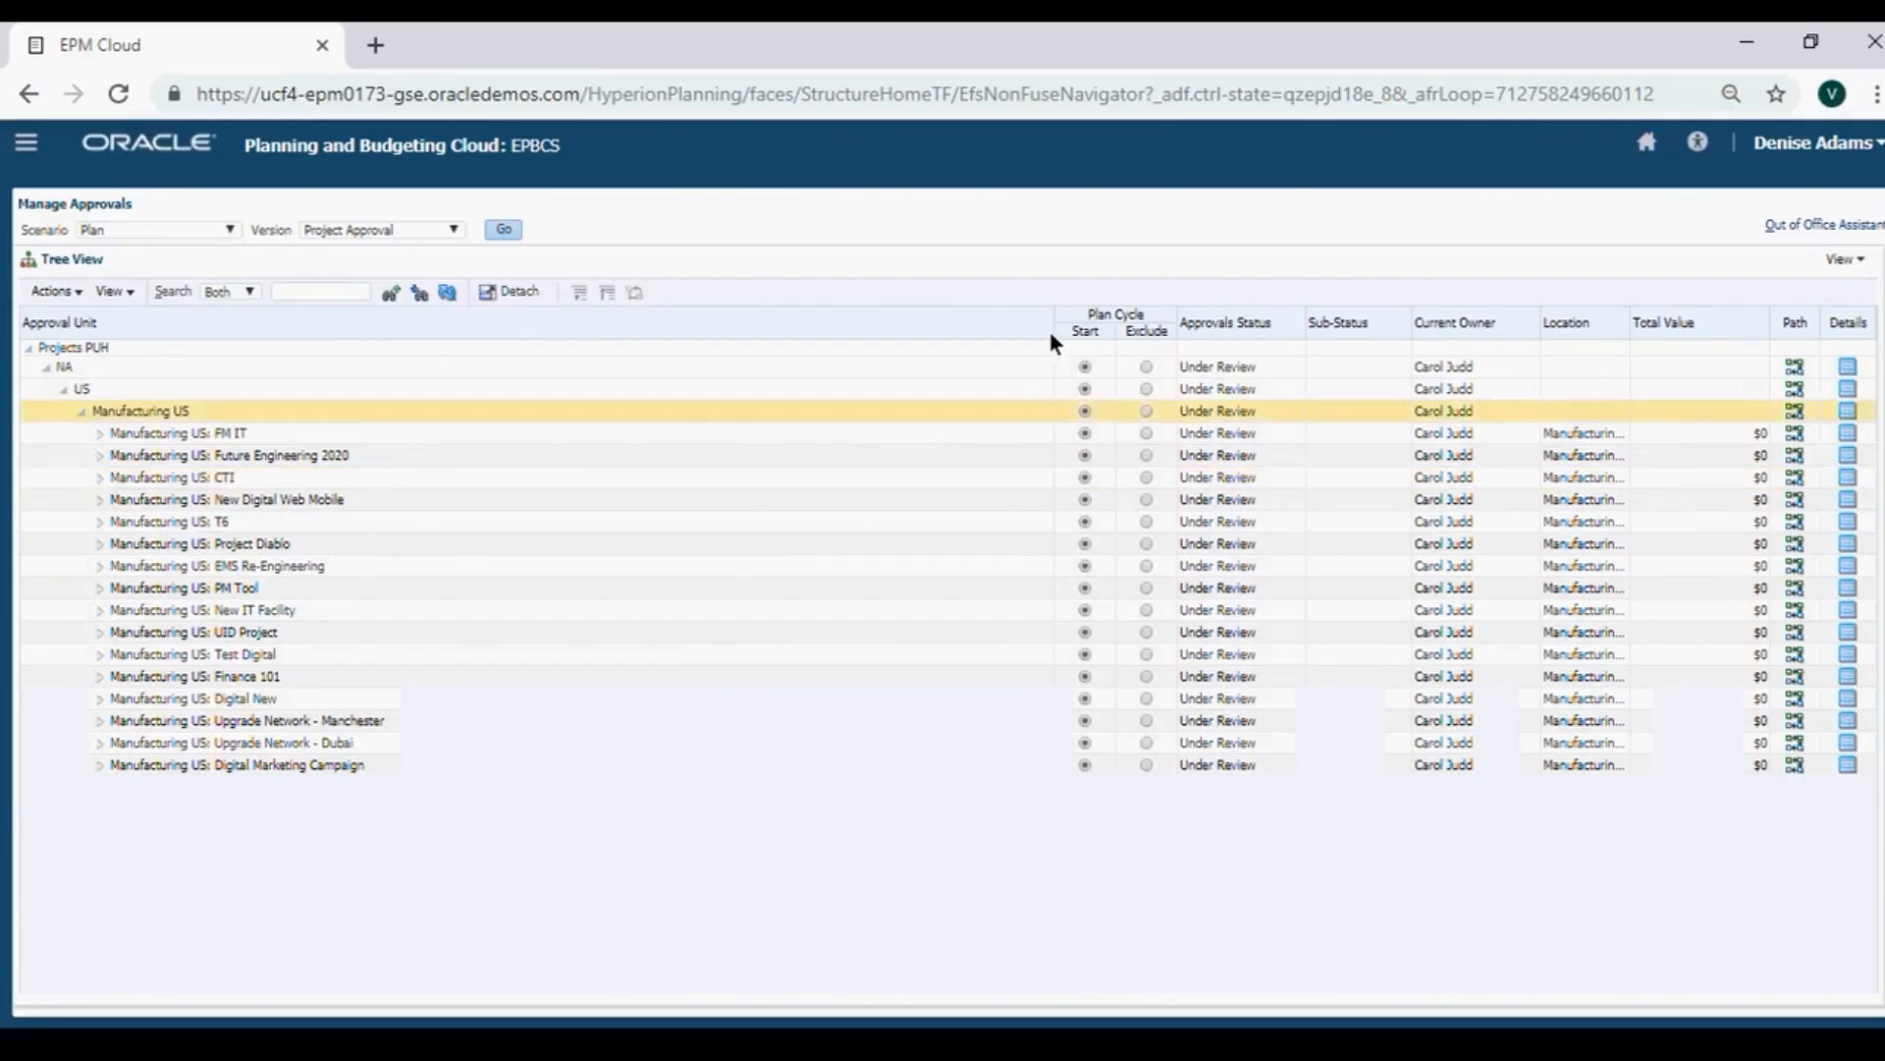